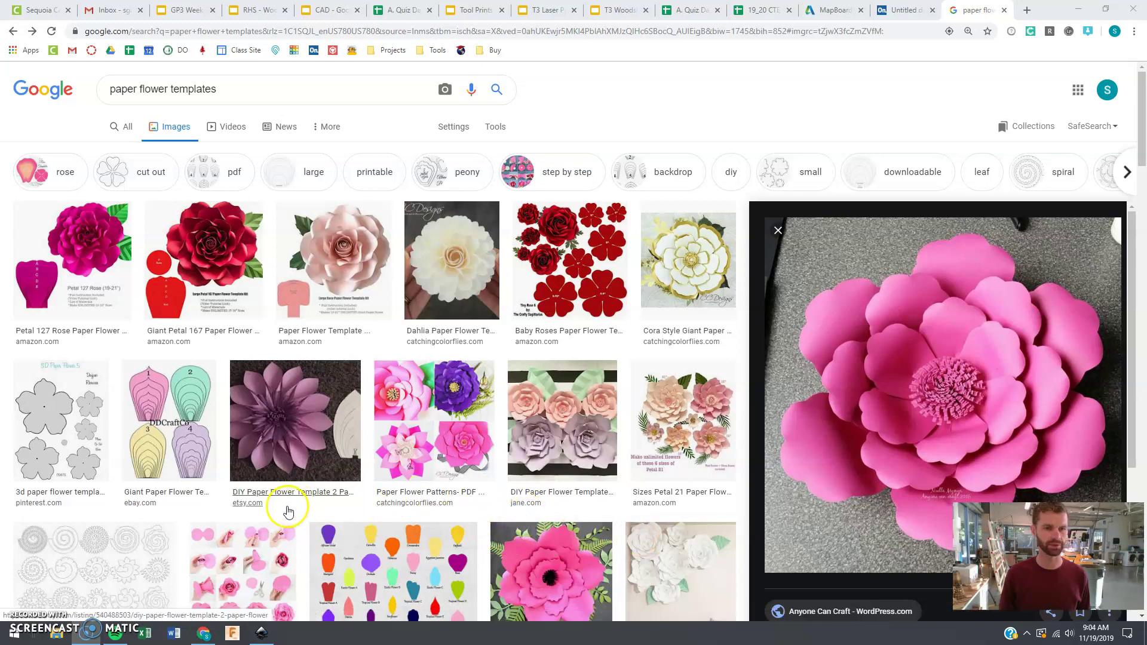
Preview the giant petal and pink anemone templates in Google Images, then return to the Untitled Onshape document.
left_click(160, 411)
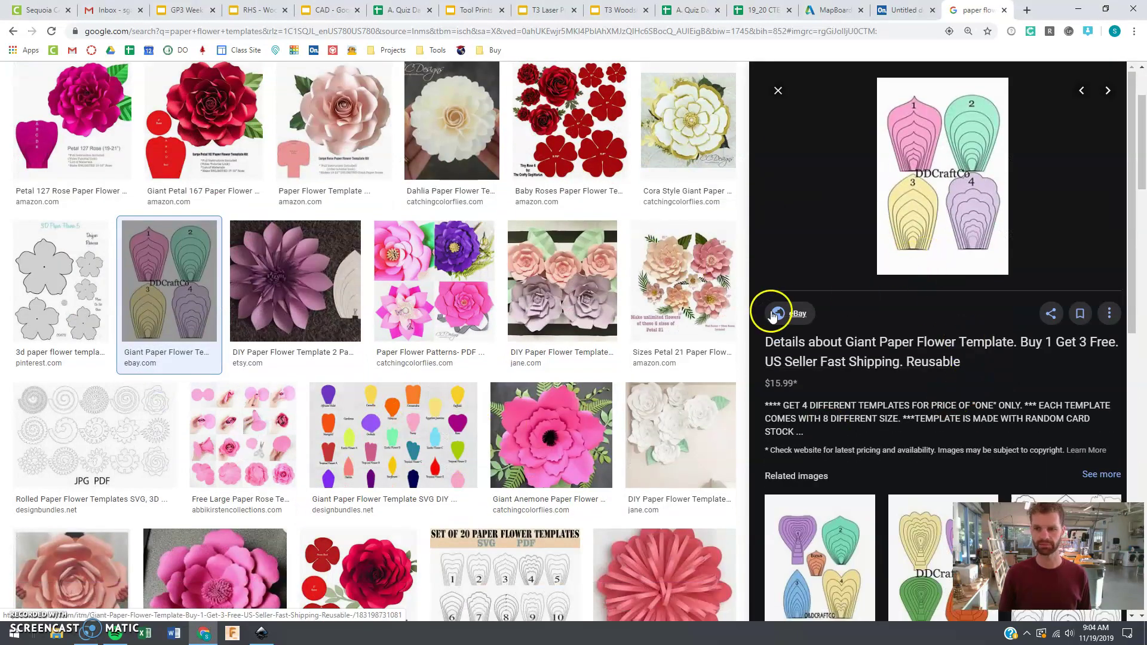
scroll(776, 298, "down", 3)
scroll(876, 403, "up", 2)
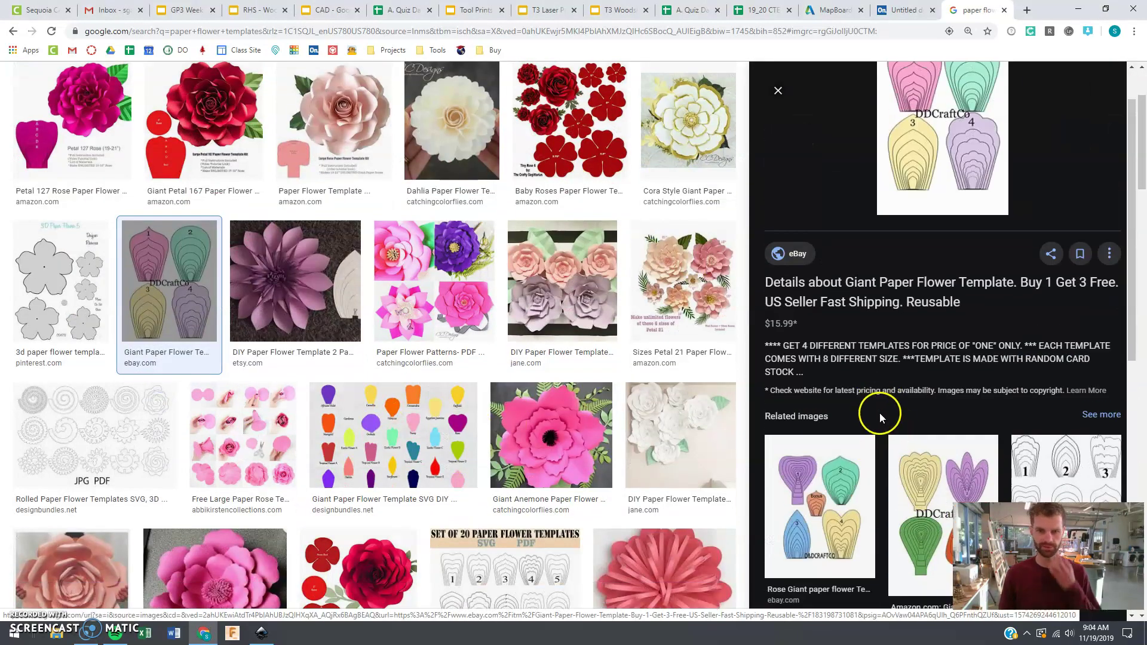
scroll(558, 377, "up", 3)
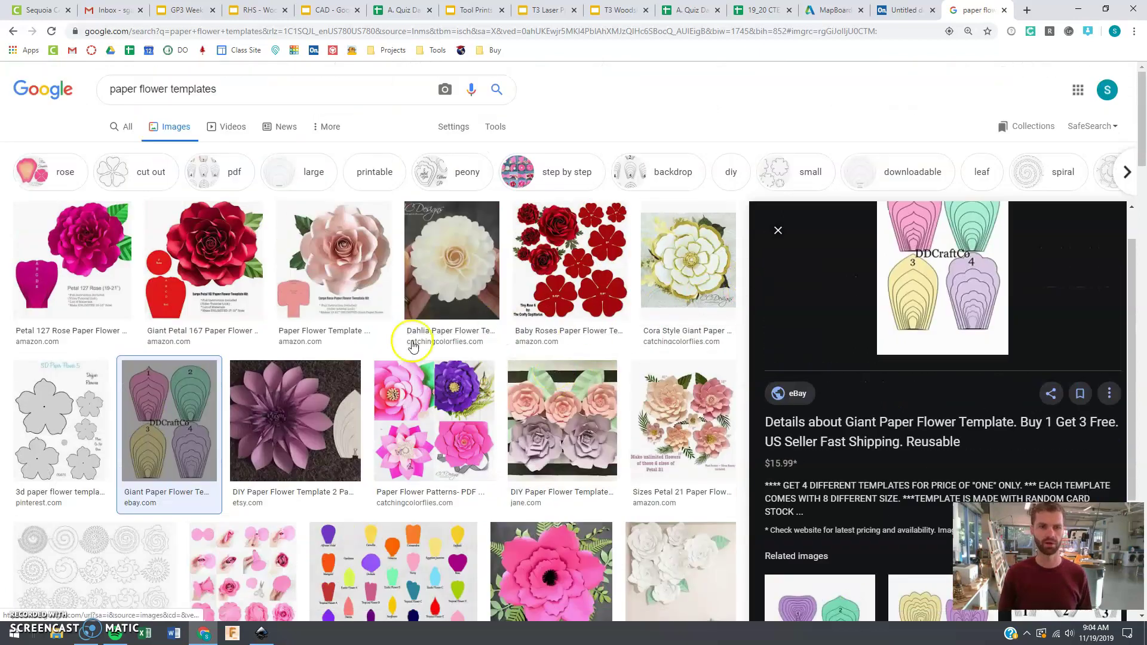
left_click(556, 555)
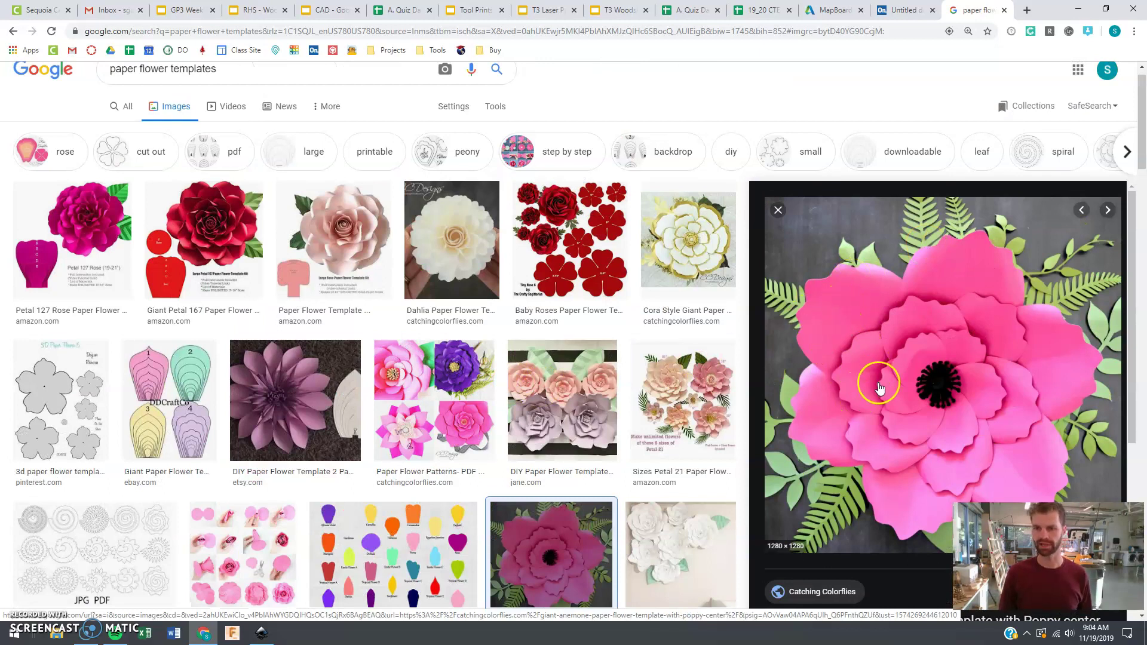
left_click(904, 13)
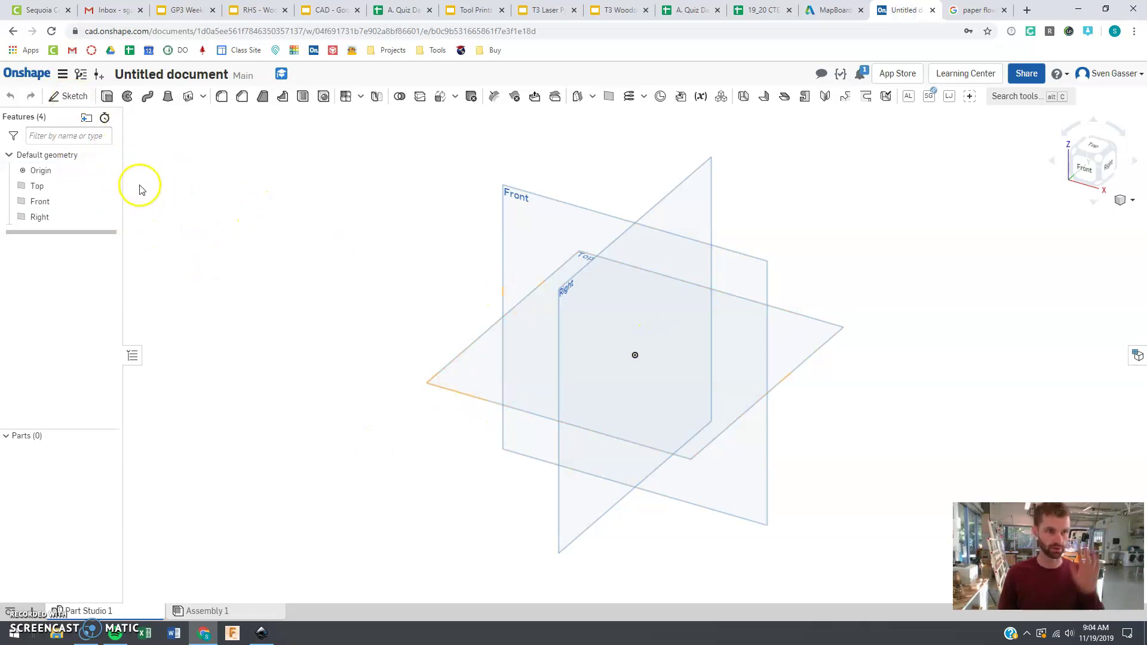
Start a new sketch on the Top plane and view it face-on from the top.
left_click(70, 98)
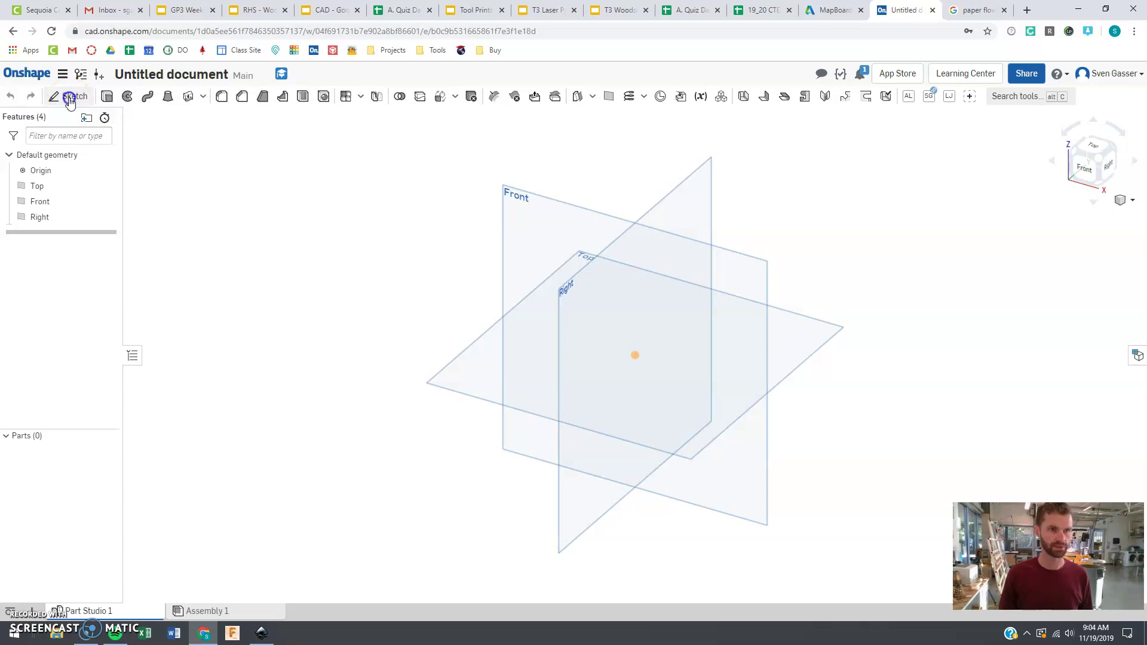
left_click(481, 384)
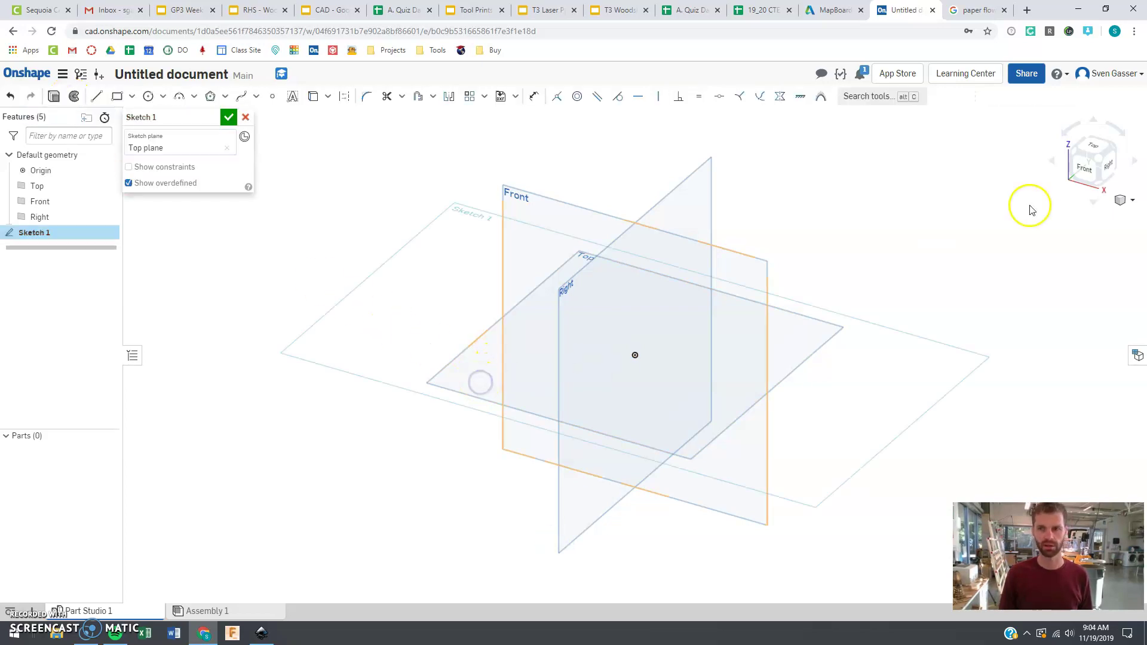
left_click(1092, 155)
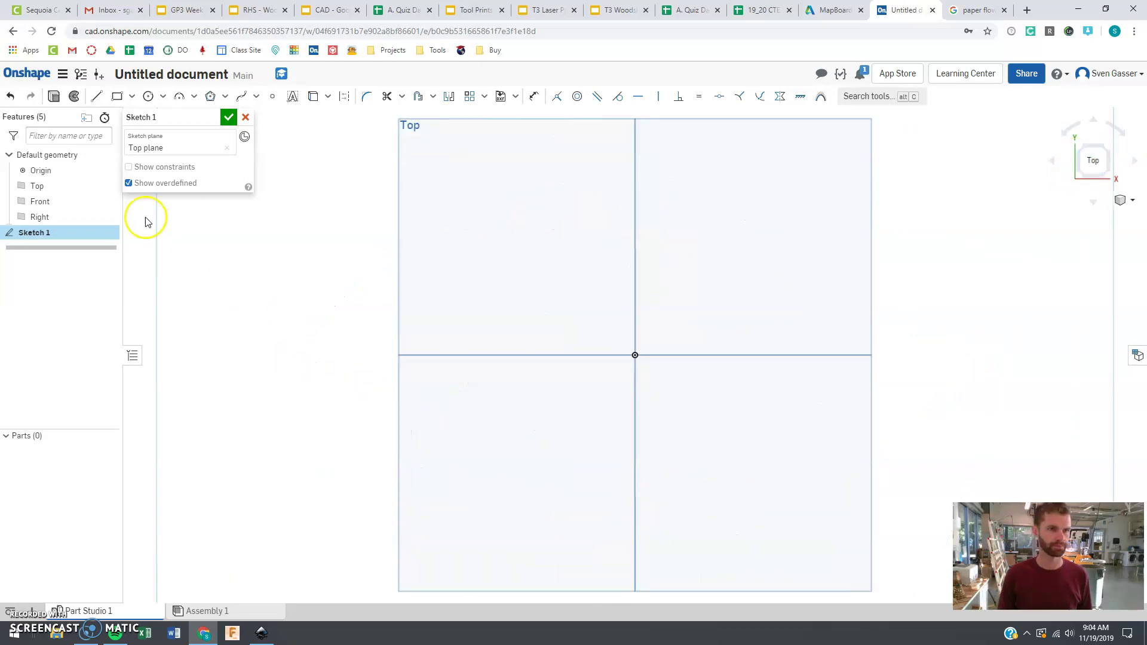
Hide the Origin, Top, Front and Right planes.
left_click(112, 170)
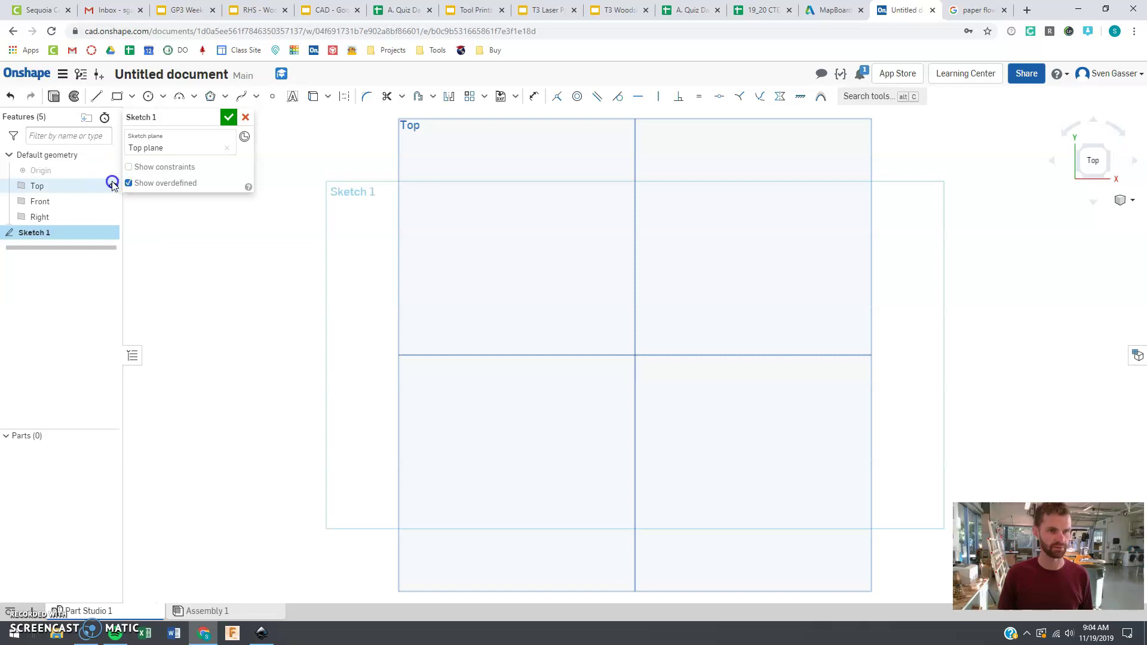
left_click(112, 186)
left_click(113, 201)
left_click(112, 217)
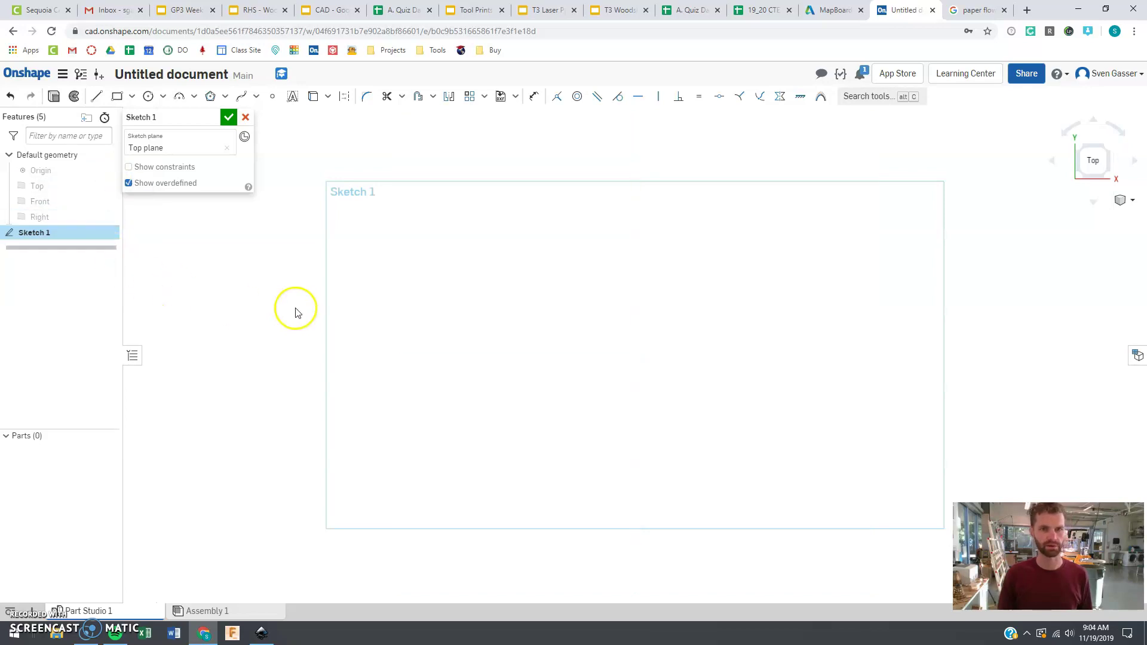
Draw a horizontal base line and a vertical line rising from its midpoint.
left_click(96, 99)
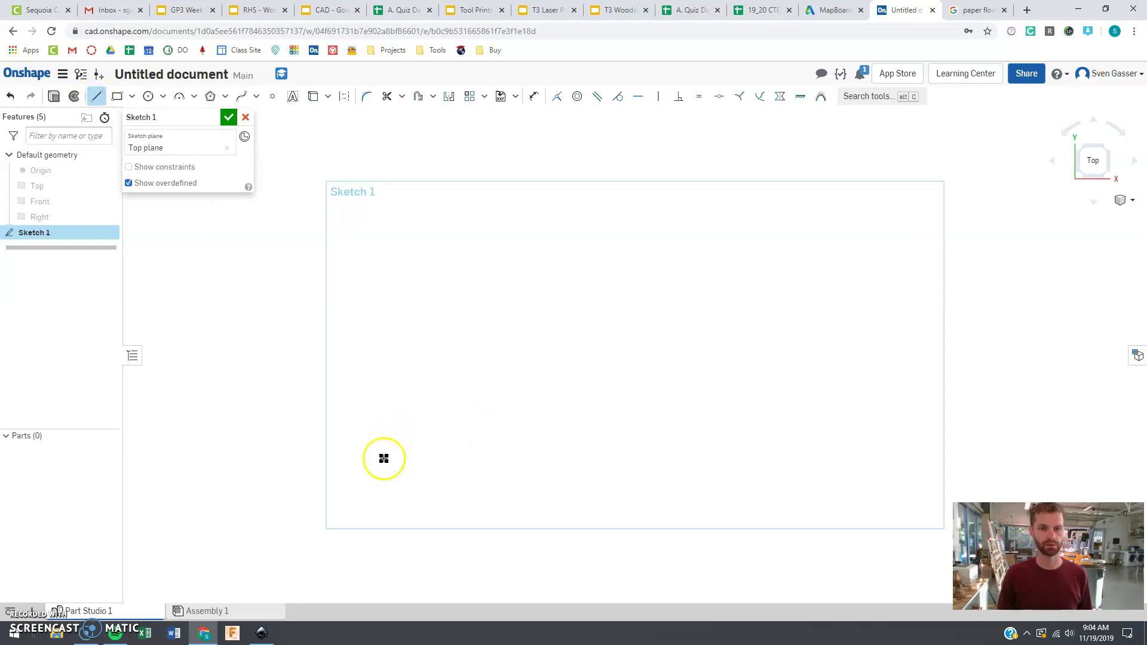
left_click(360, 478)
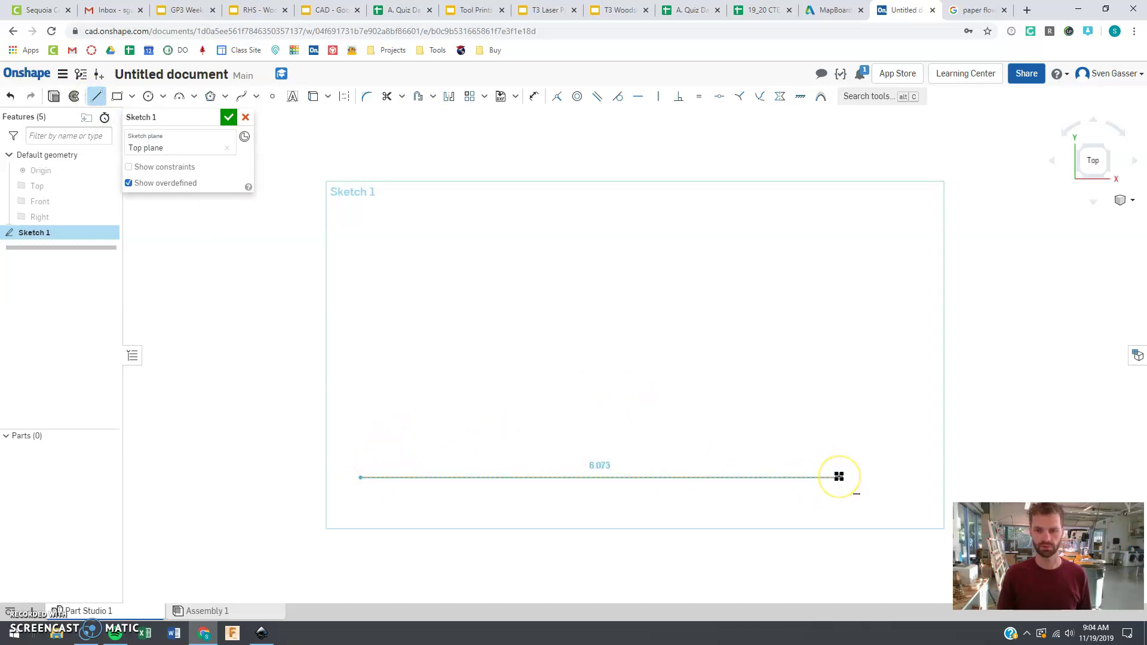
left_click(838, 477)
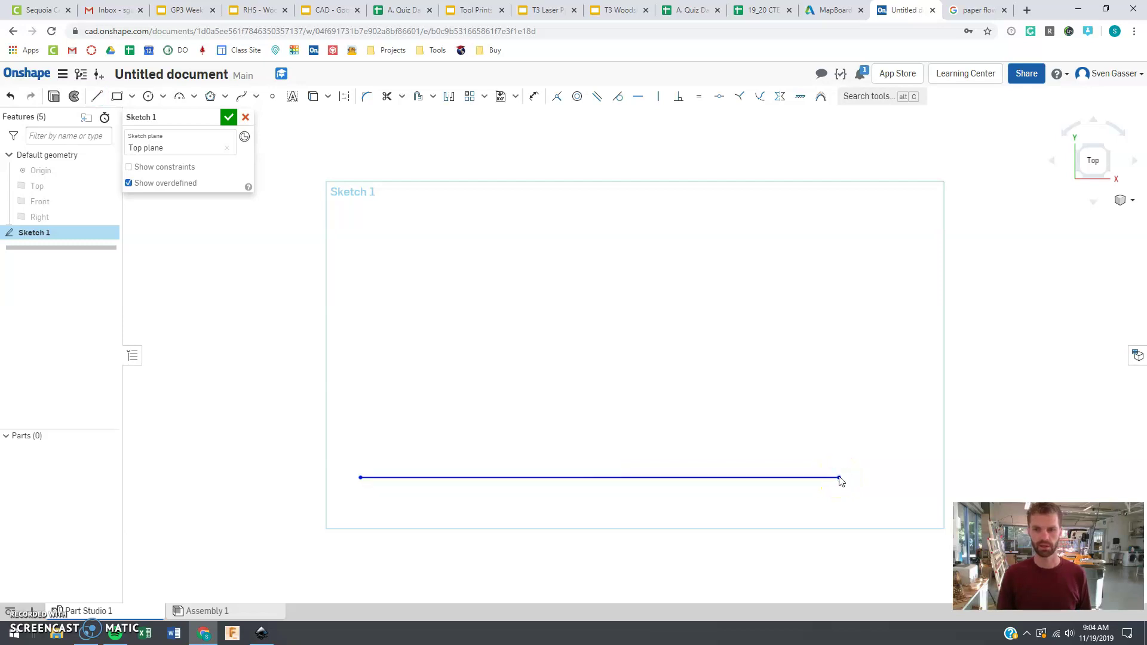
left_click(95, 97)
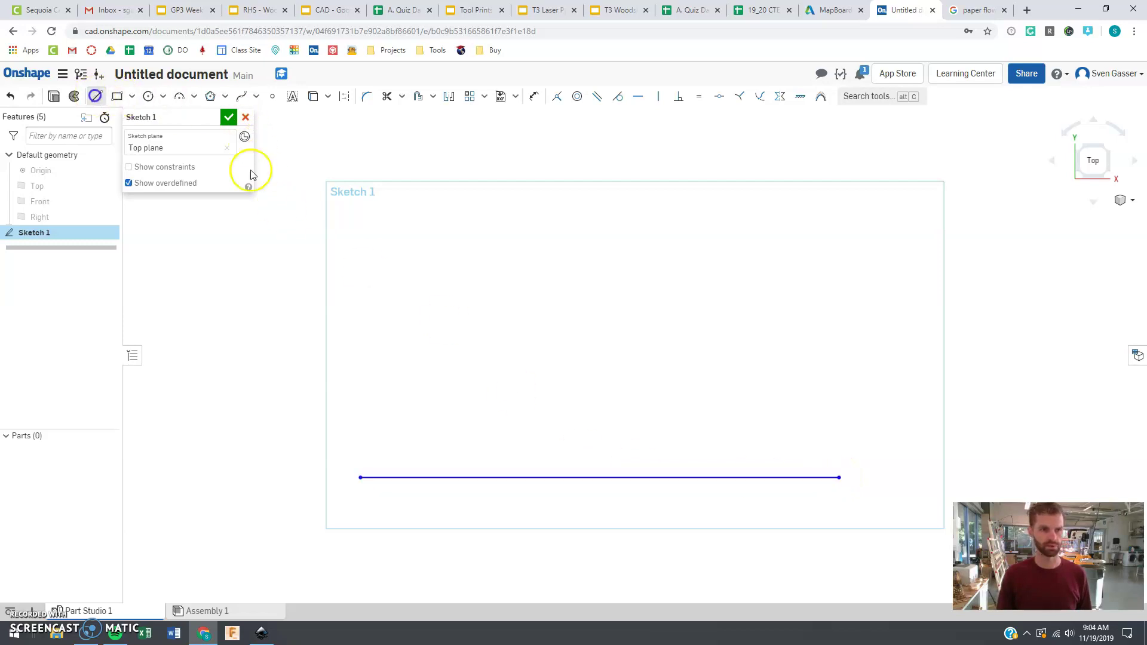
left_click(600, 478)
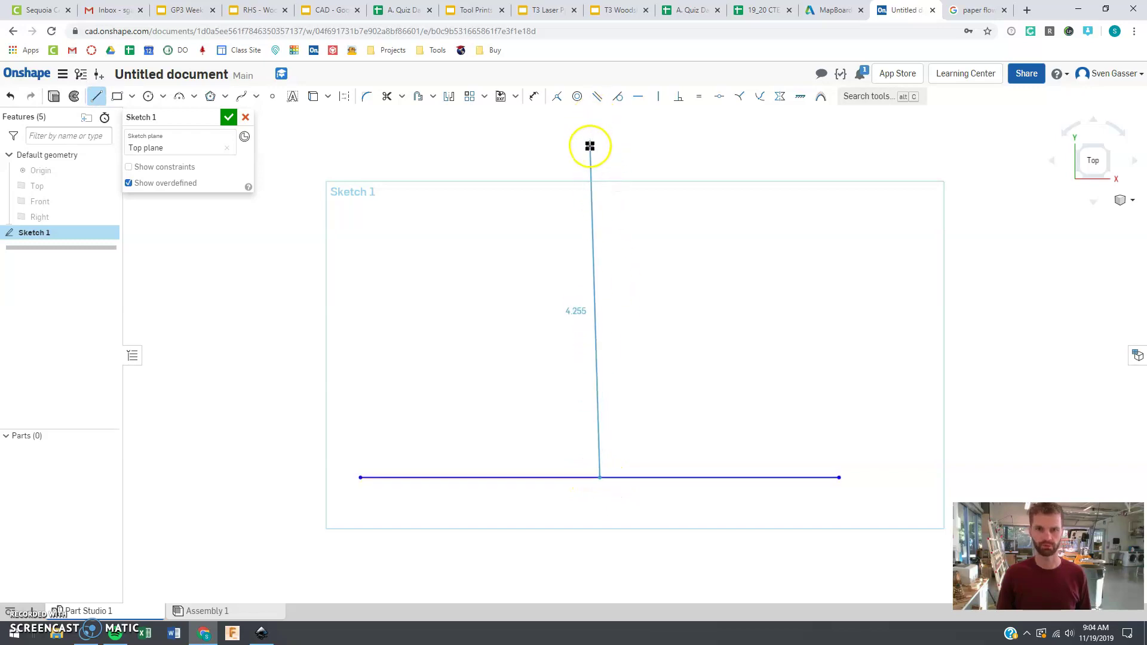
scroll(588, 146, "down", 6)
scroll(621, 421, "down", 1)
scroll(605, 230, "up", 5)
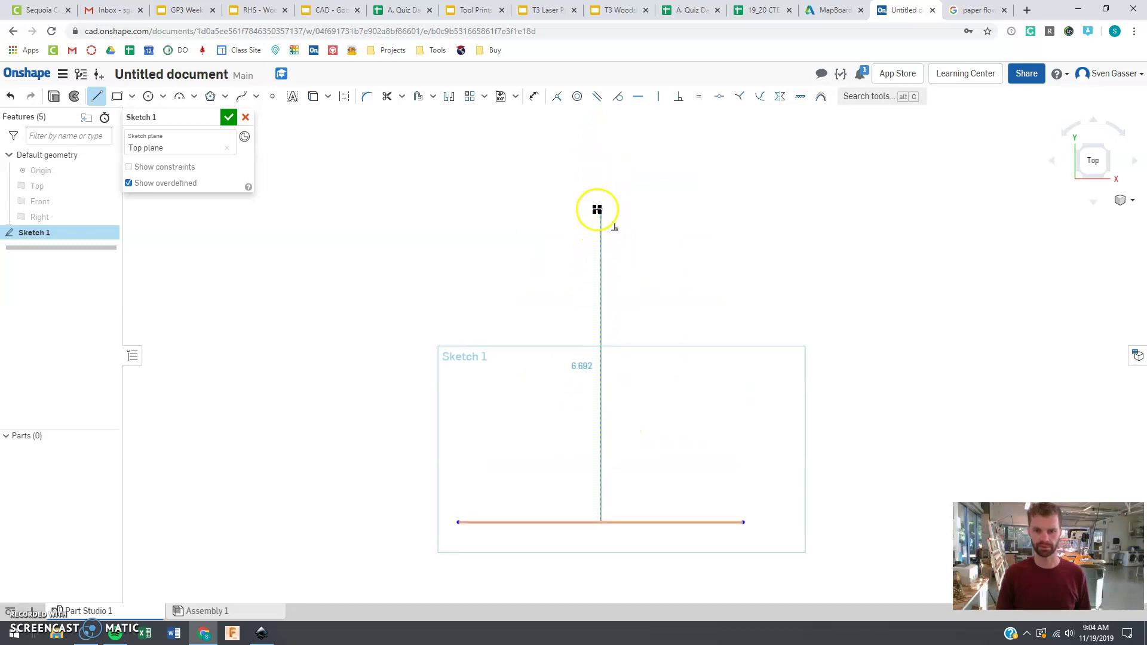
left_click(596, 173)
key("Escape")
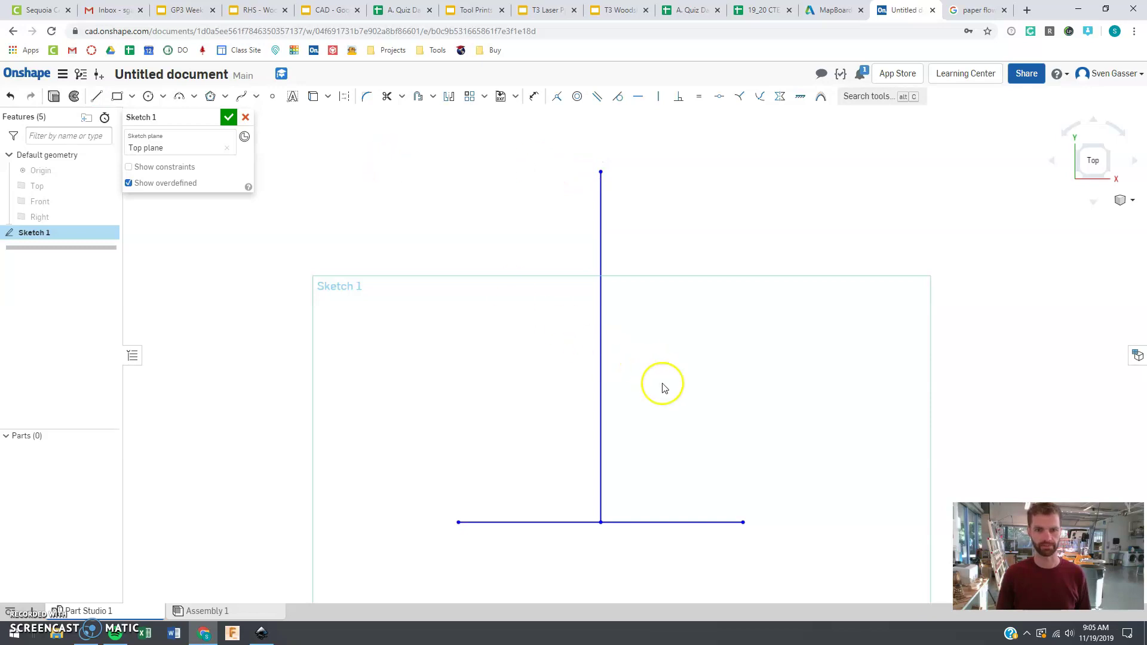
Convert the vertical line into a construction centreline.
left_click(600, 396)
left_click(344, 98)
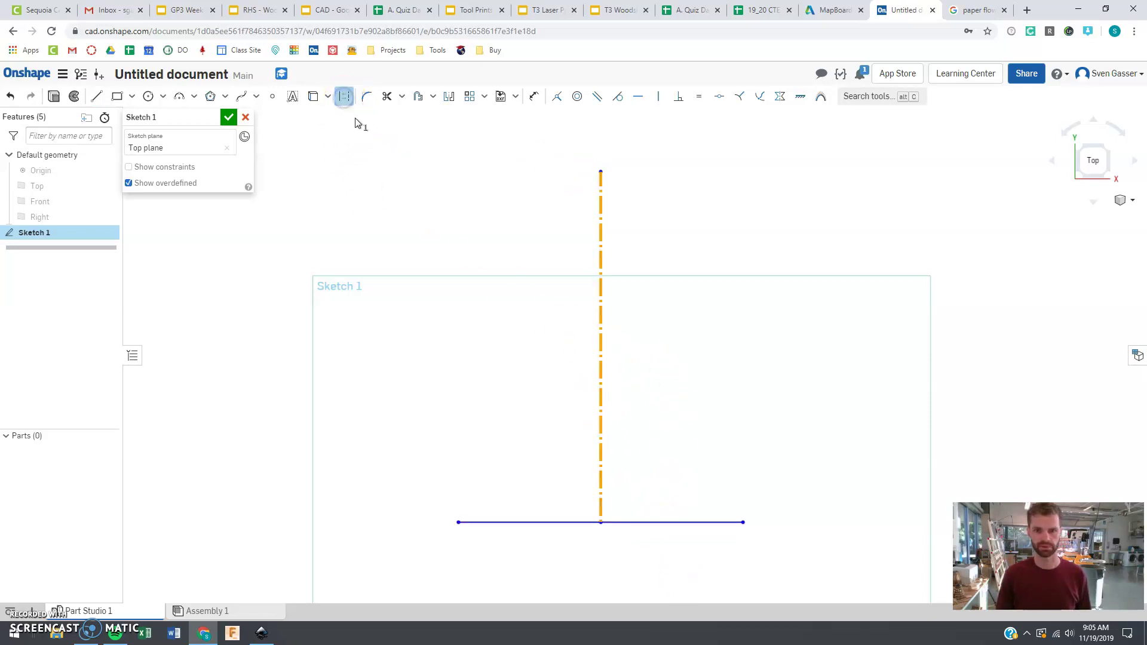
left_click(453, 339)
scroll(546, 494, "up", 3)
scroll(566, 519, "down", 5)
scroll(445, 338, "up", 2)
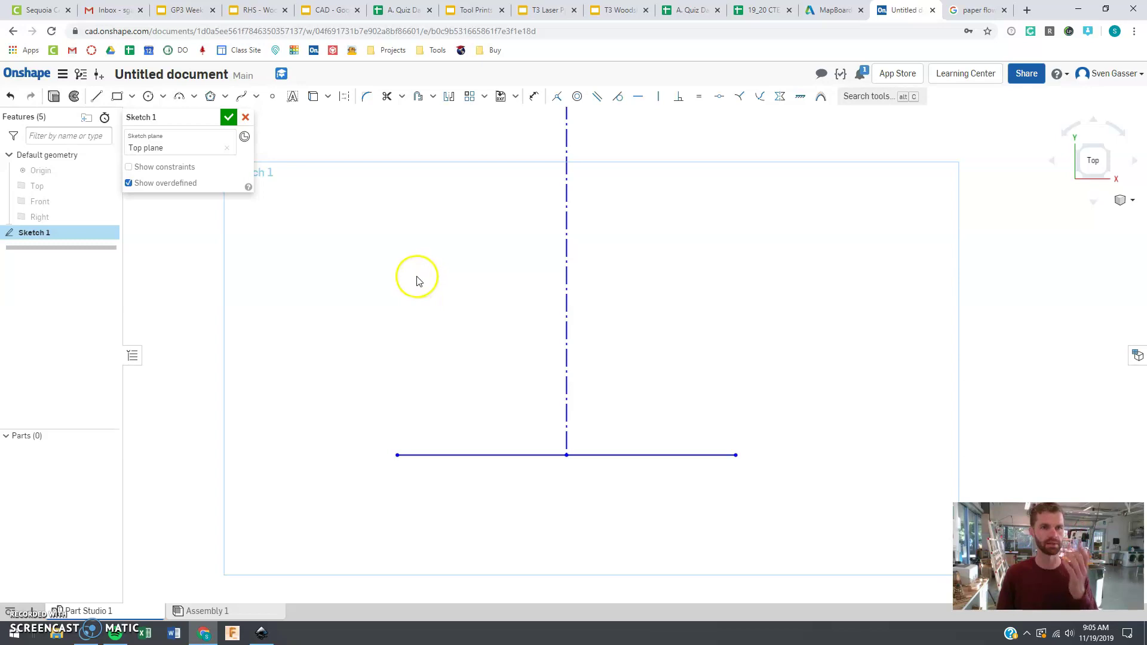
Draw a spline from the base line up and over to the centreline as the petal's left half.
left_click(241, 95)
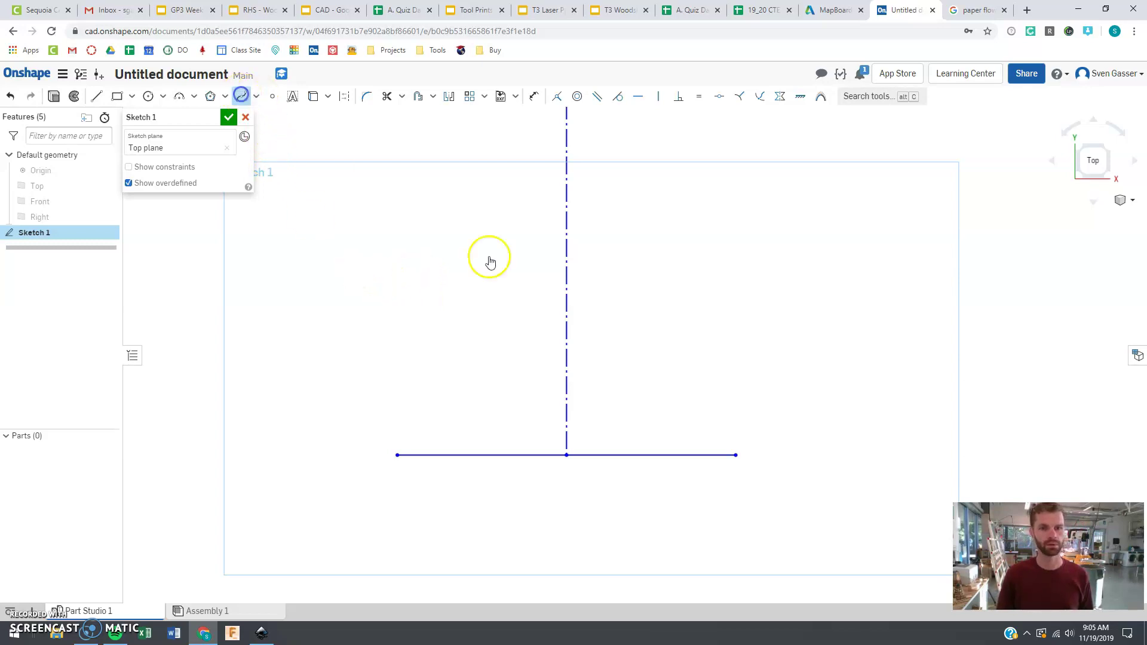
left_click(532, 455)
left_click(499, 373)
left_click(500, 286)
left_click(545, 286)
double_click(564, 291)
Smooth the spline's bend where it meets the centreline.
scroll(572, 301, "up", 5)
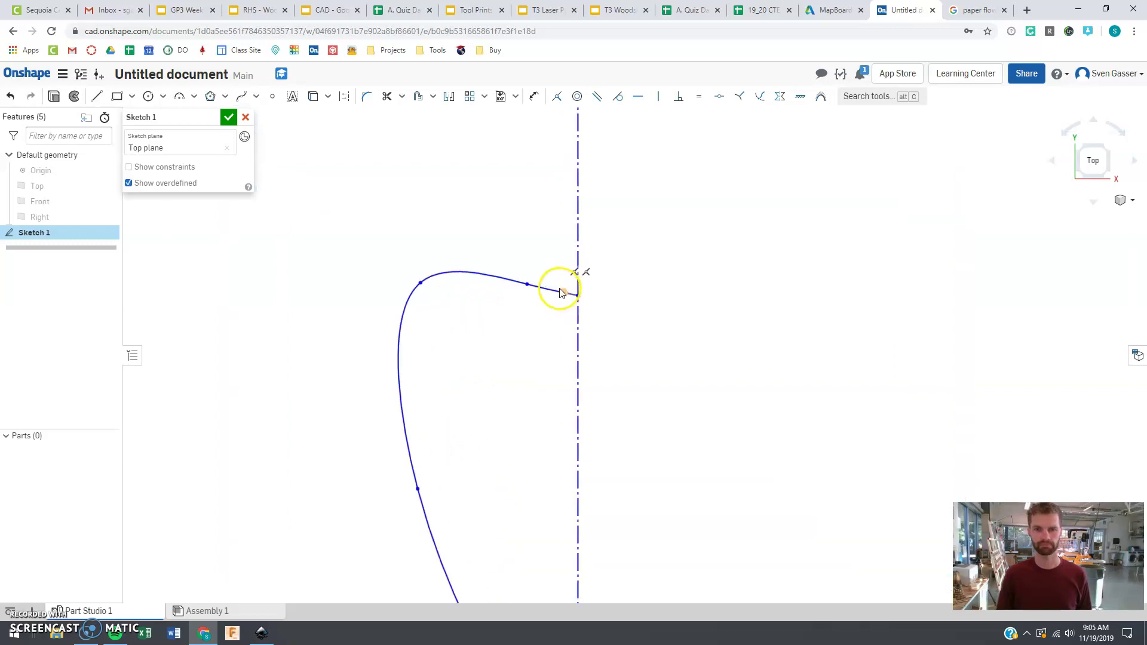
left_click_drag(563, 297, 557, 300)
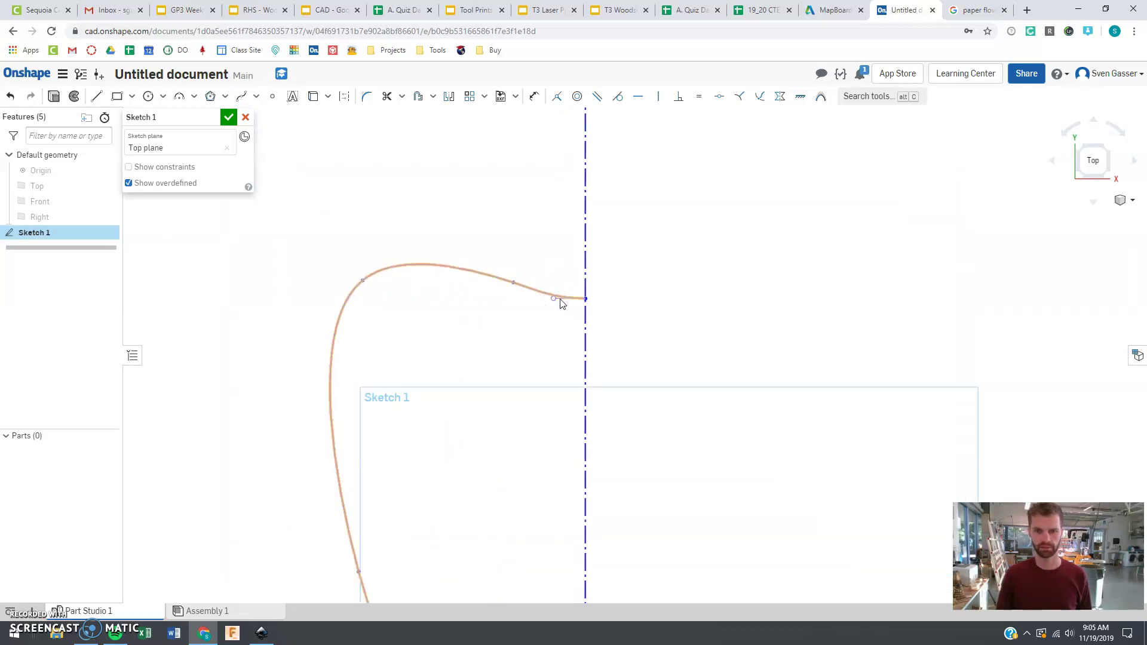
scroll(561, 303, "up", 6)
left_click_drag(536, 302, 536, 303)
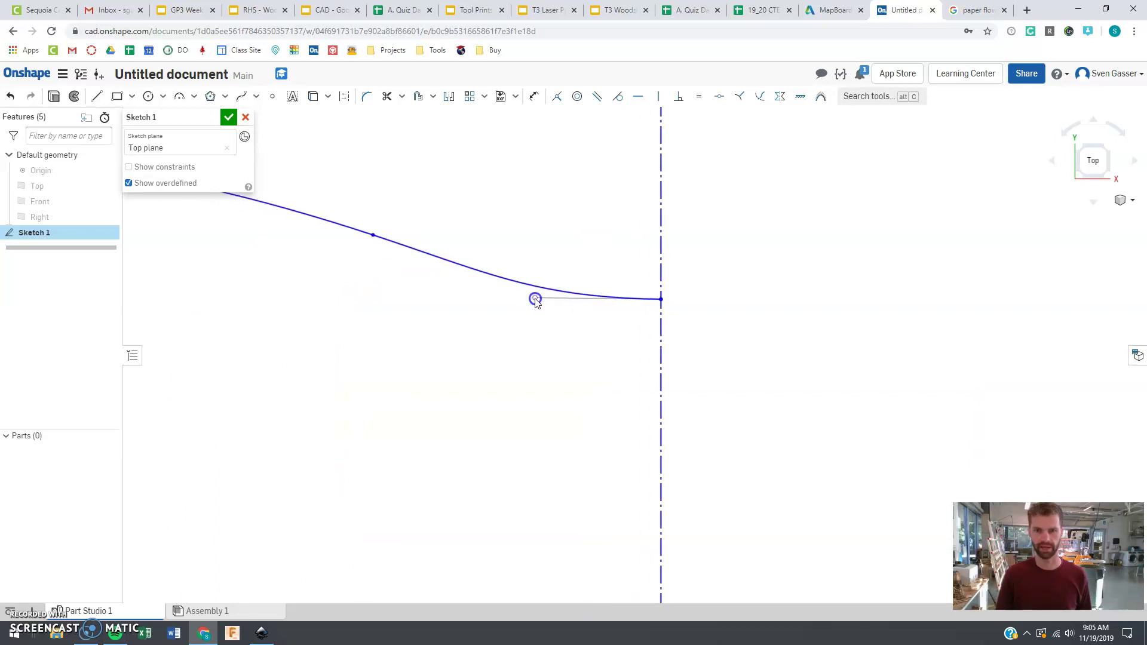
scroll(568, 335, "down", 8)
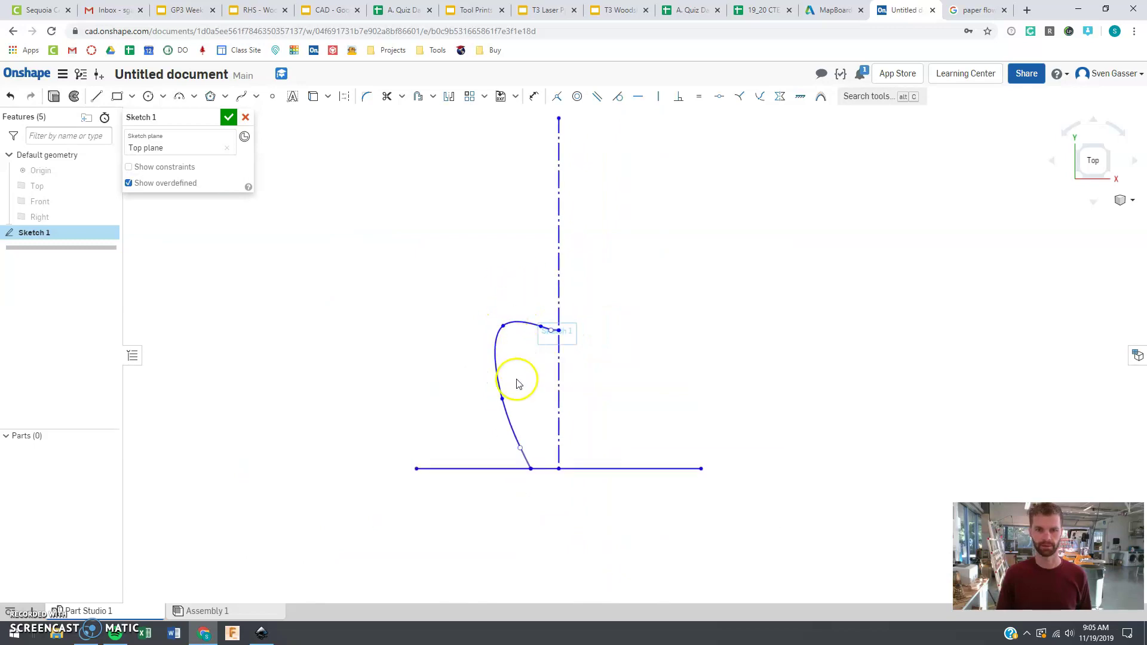
scroll(530, 468, "up", 3)
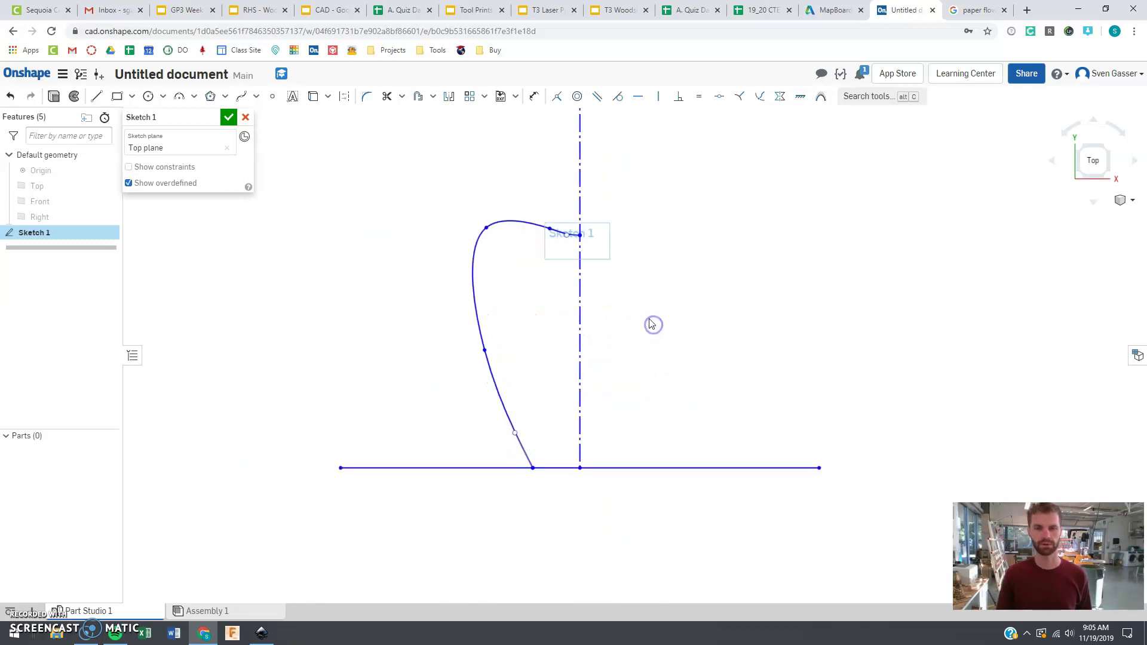
scroll(662, 211, "up", 2)
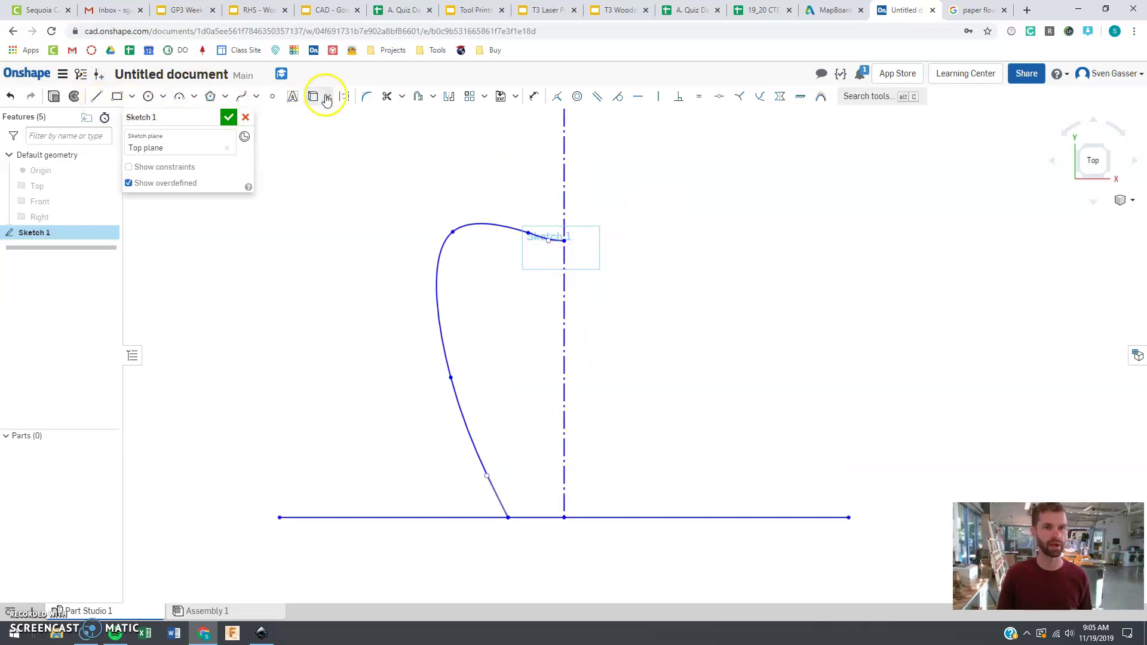
Mirror the half-petal spline across the vertical centreline.
left_click(449, 97)
left_click(562, 163)
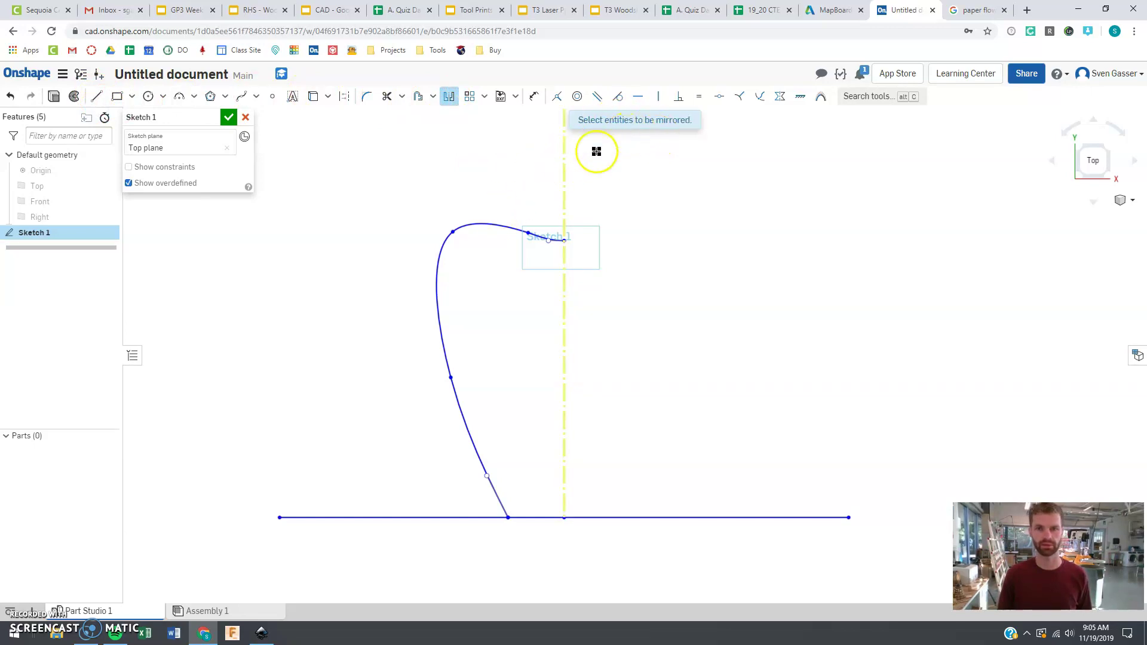
left_click(472, 225)
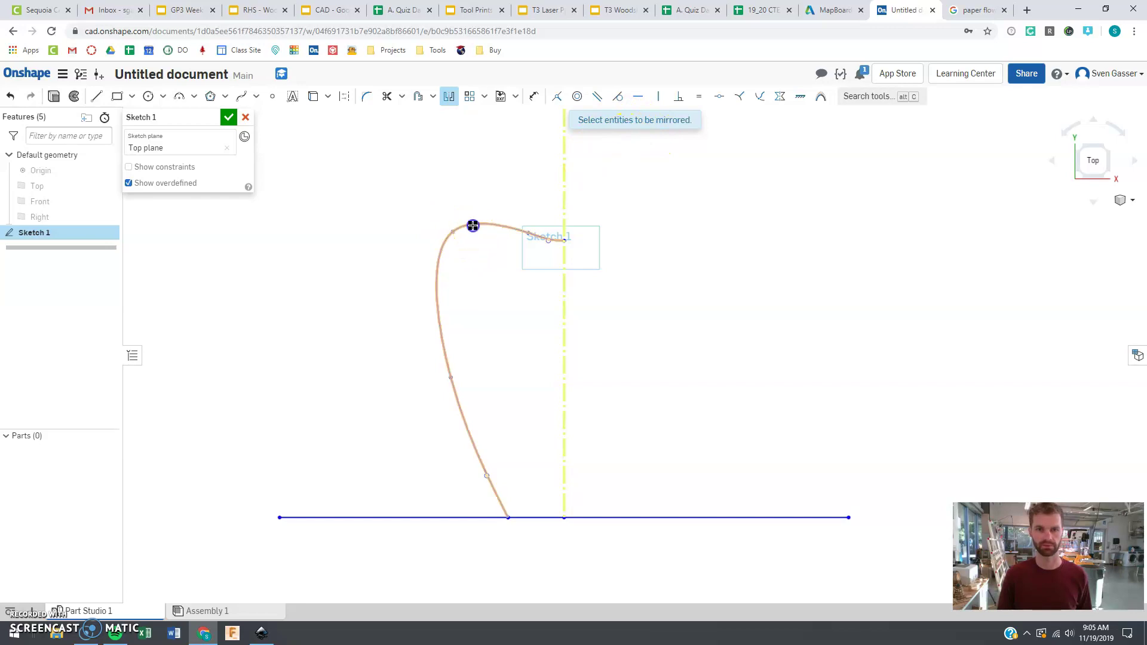
left_click(441, 211)
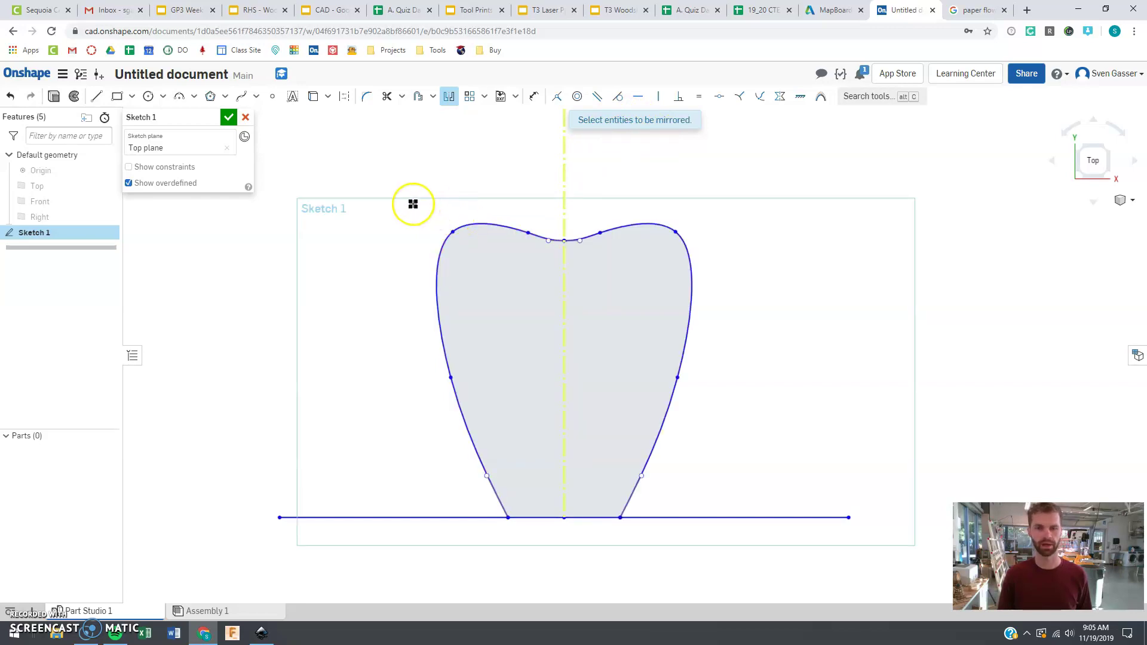
key("Escape")
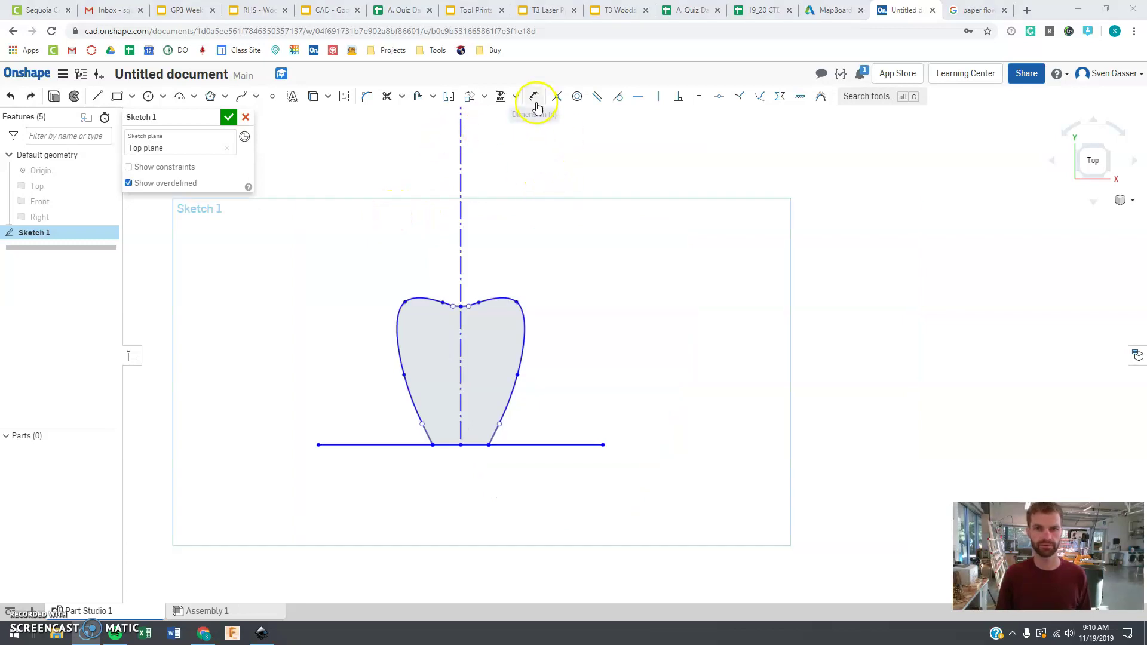
Dimension the petal's height from the base line at 2.953.
left_click(534, 97)
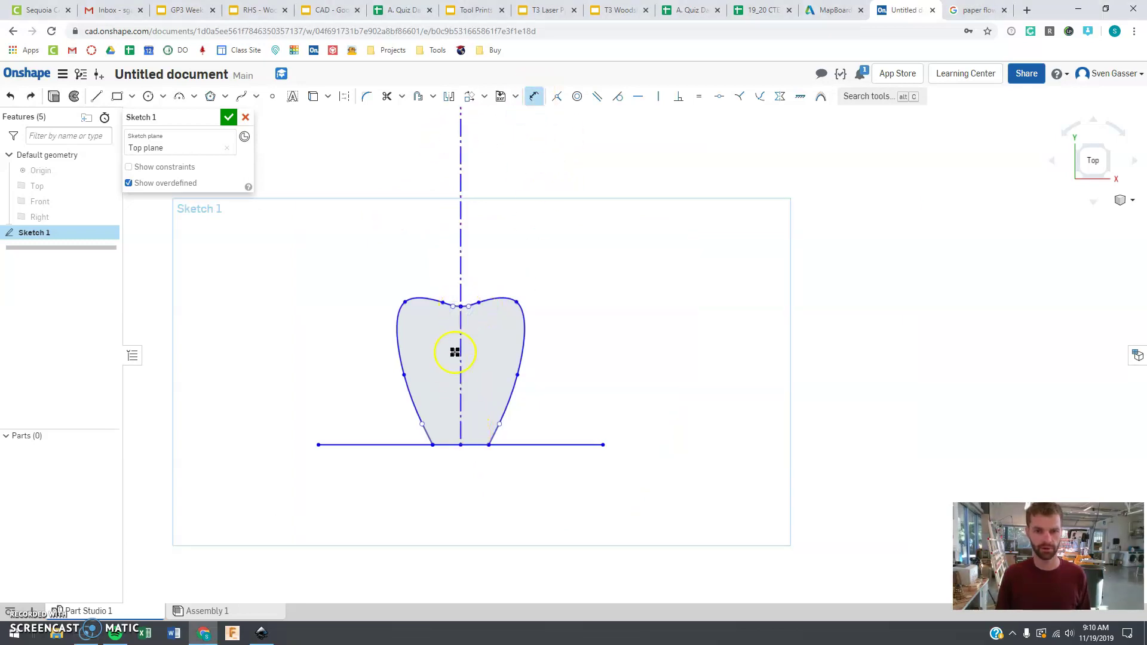
left_click(461, 444)
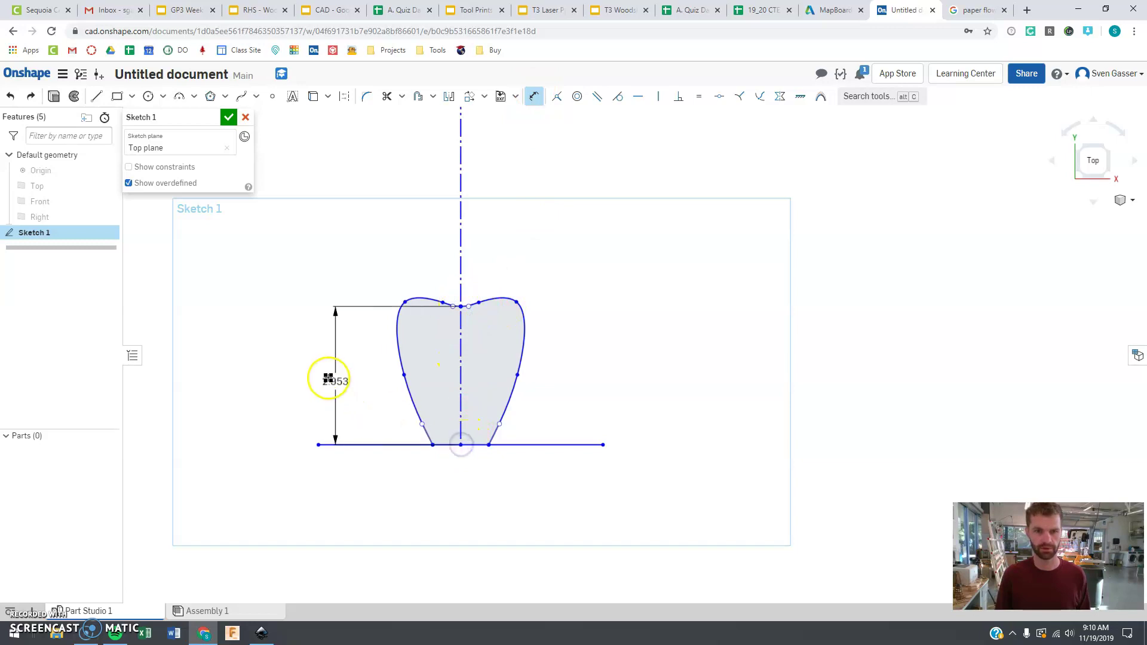
left_click(344, 364)
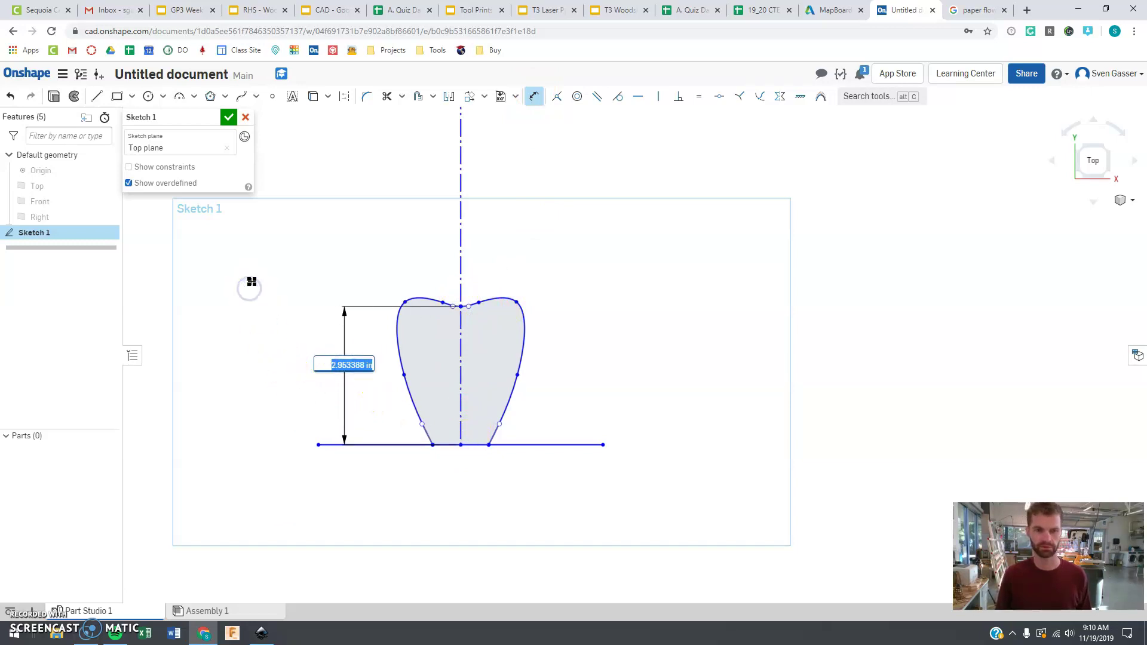
key("Return")
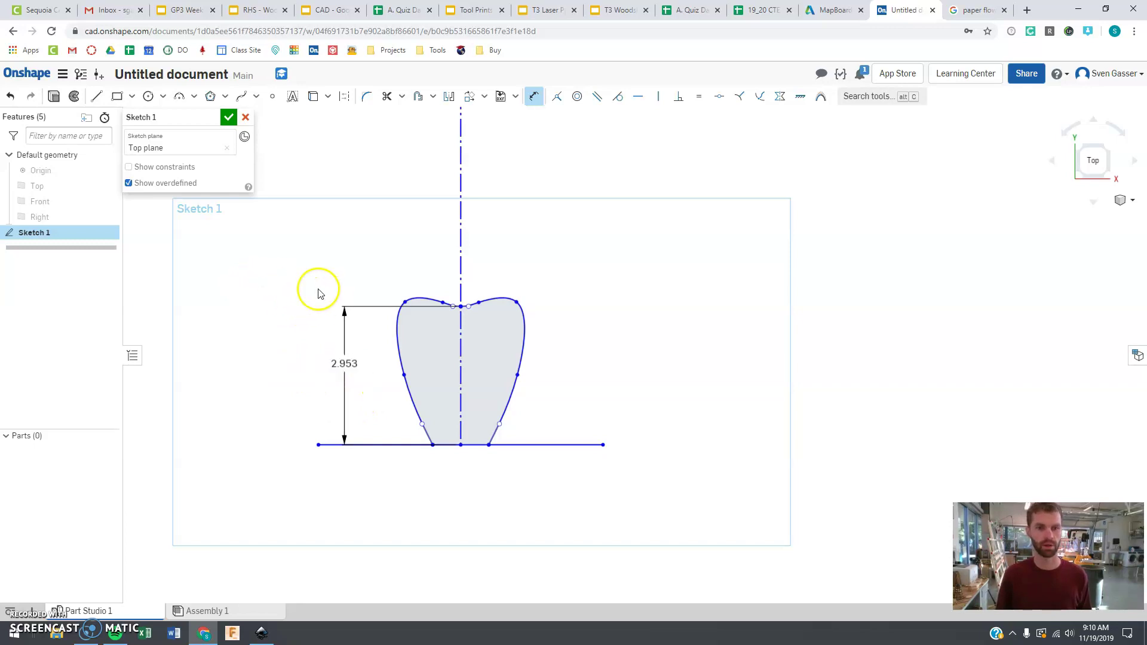
key("Escape")
Select the petal, its lines and dimension, then copy and paste a duplicate.
left_click_drag(559, 504, 390, 254)
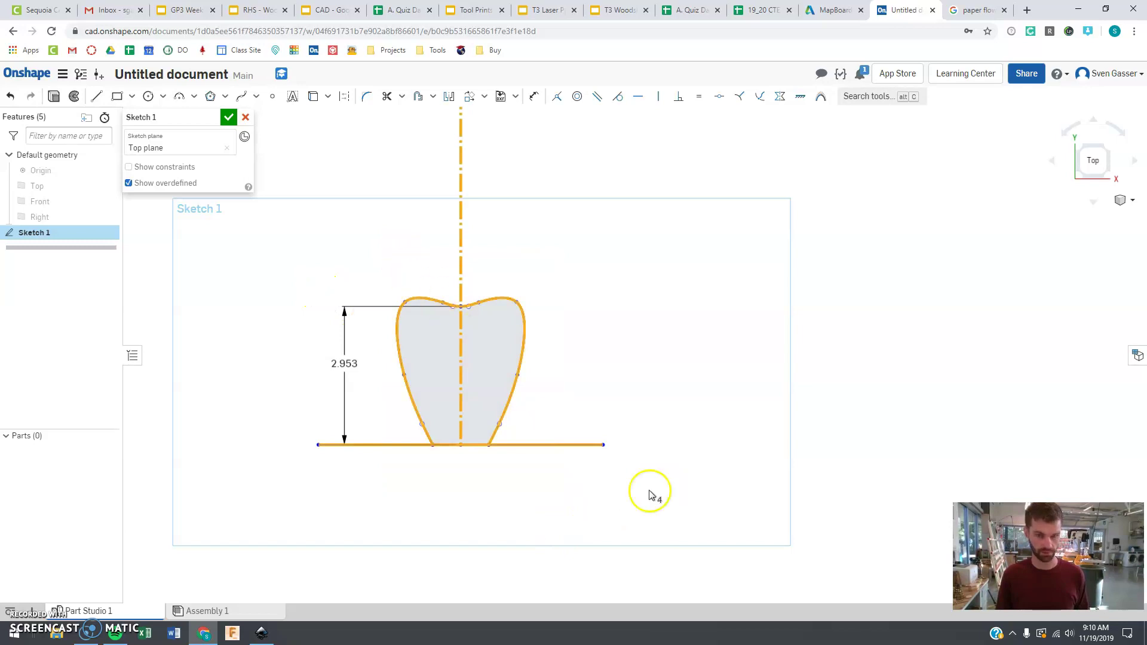
left_click_drag(568, 499, 380, 267)
key("ctrl+c")
key("ctrl+v")
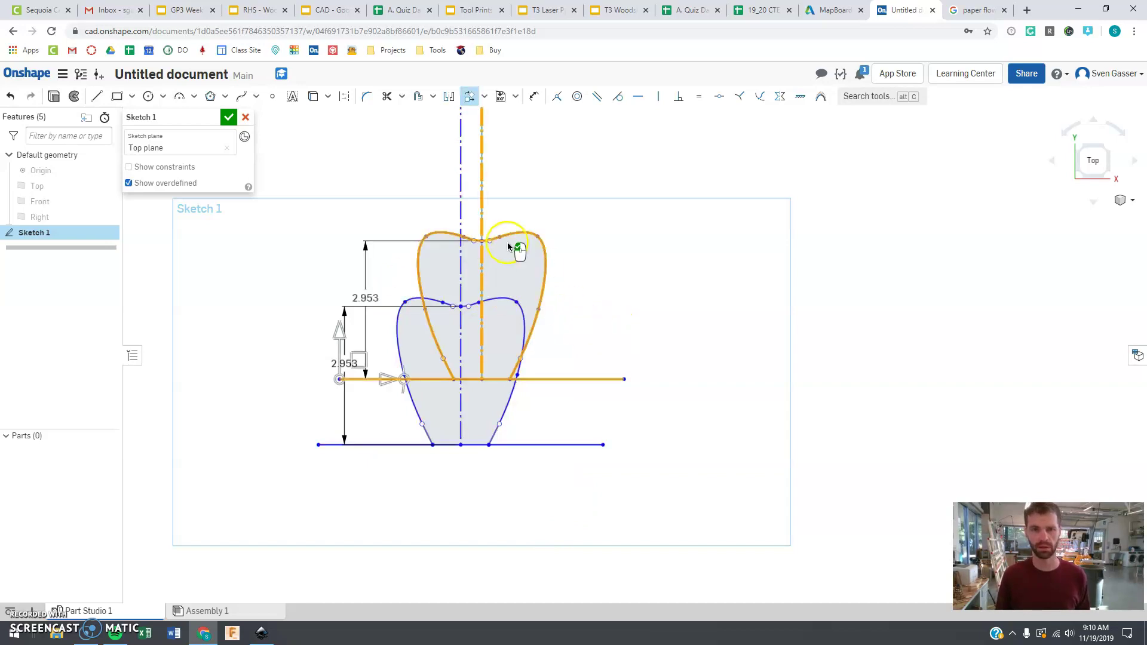
left_click(436, 307)
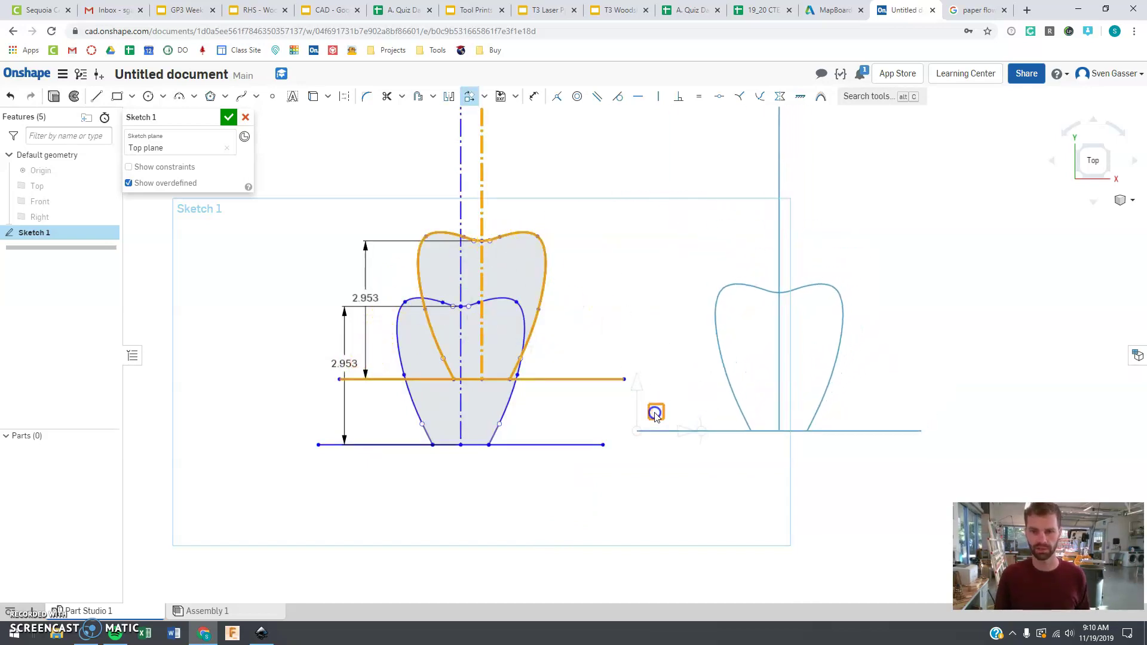
Place the copied petal to the right and change its height to 4.25.
left_click(647, 422)
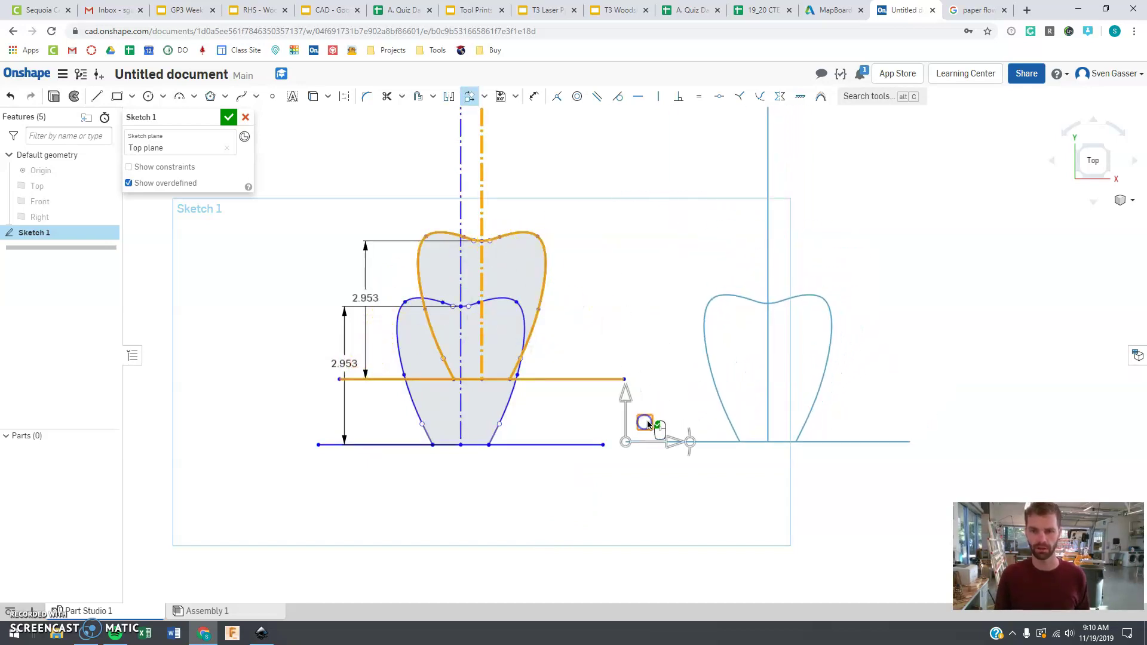
left_click(657, 276)
double_click(660, 362)
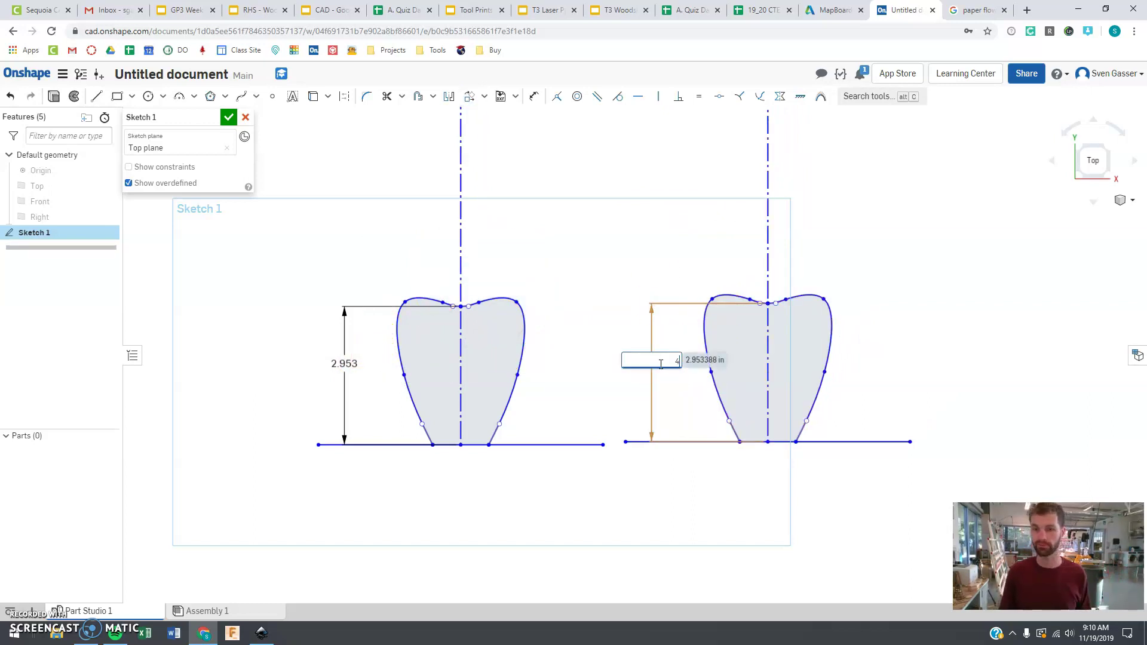
type("4.25")
key("Return")
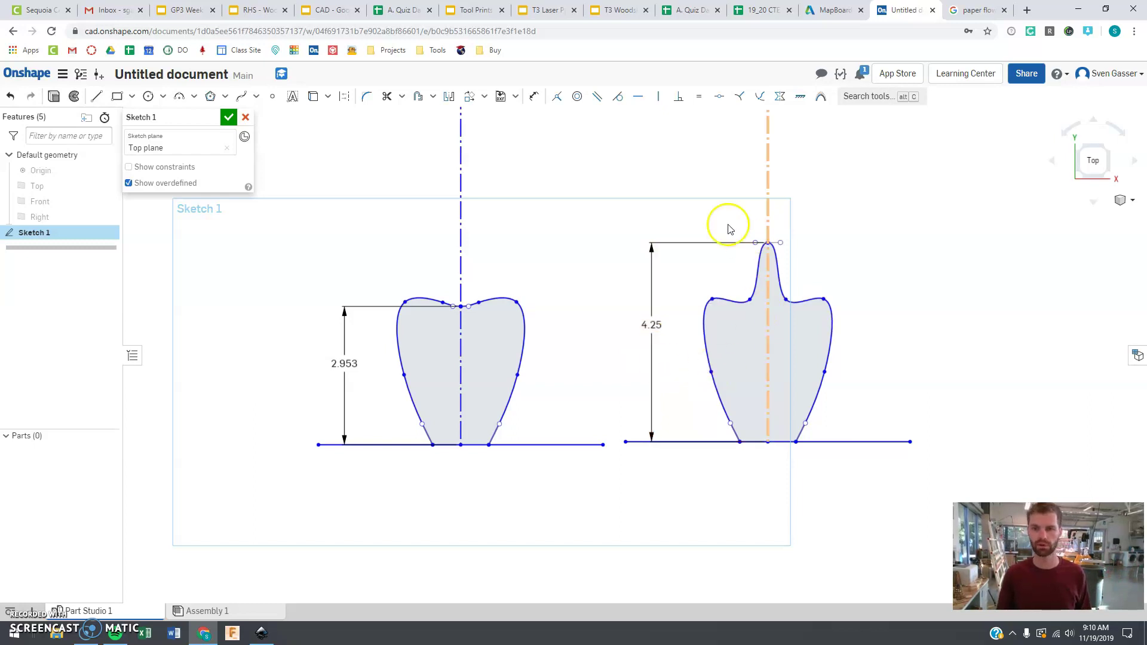
Drag the second petal's spline points to flatten its top and widen it.
left_click_drag(752, 300, 756, 245)
left_click(755, 246)
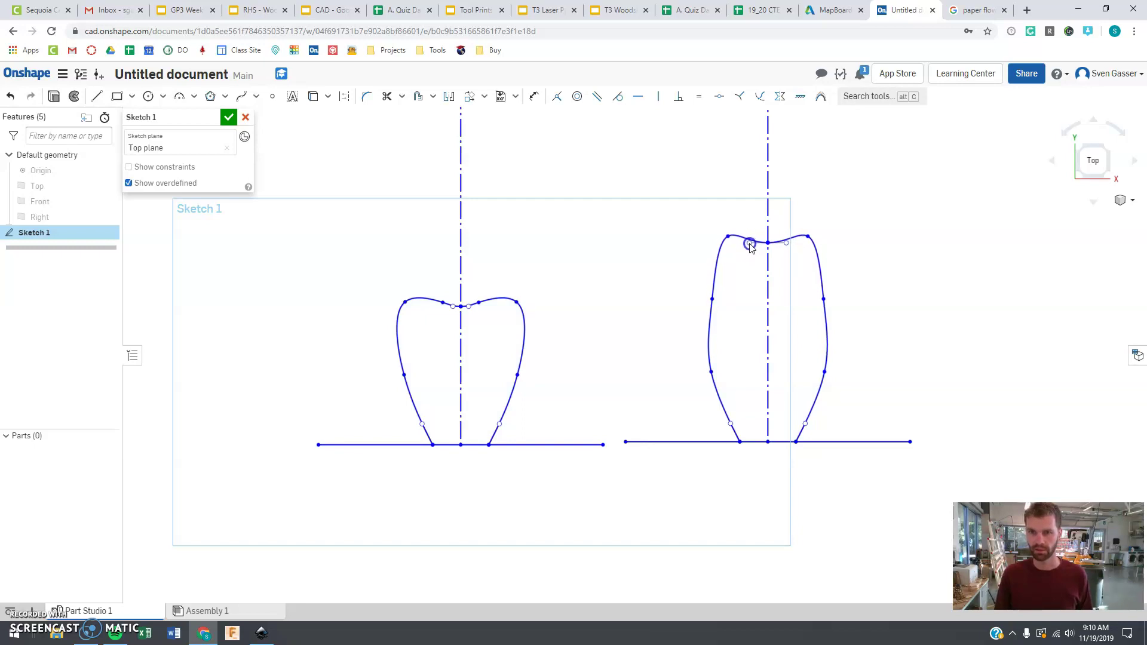
left_click_drag(710, 299, 689, 233)
left_click(711, 374)
left_click_drag(707, 365, 703, 361)
left_click(742, 445)
left_click_drag(738, 447, 732, 444)
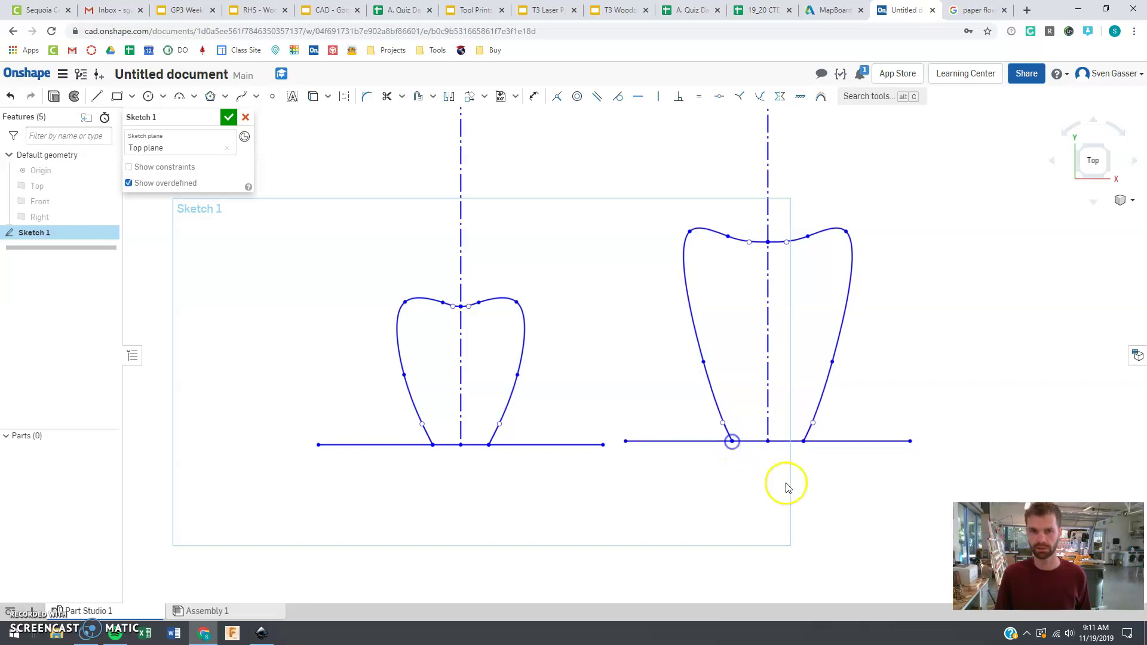
left_click(746, 515)
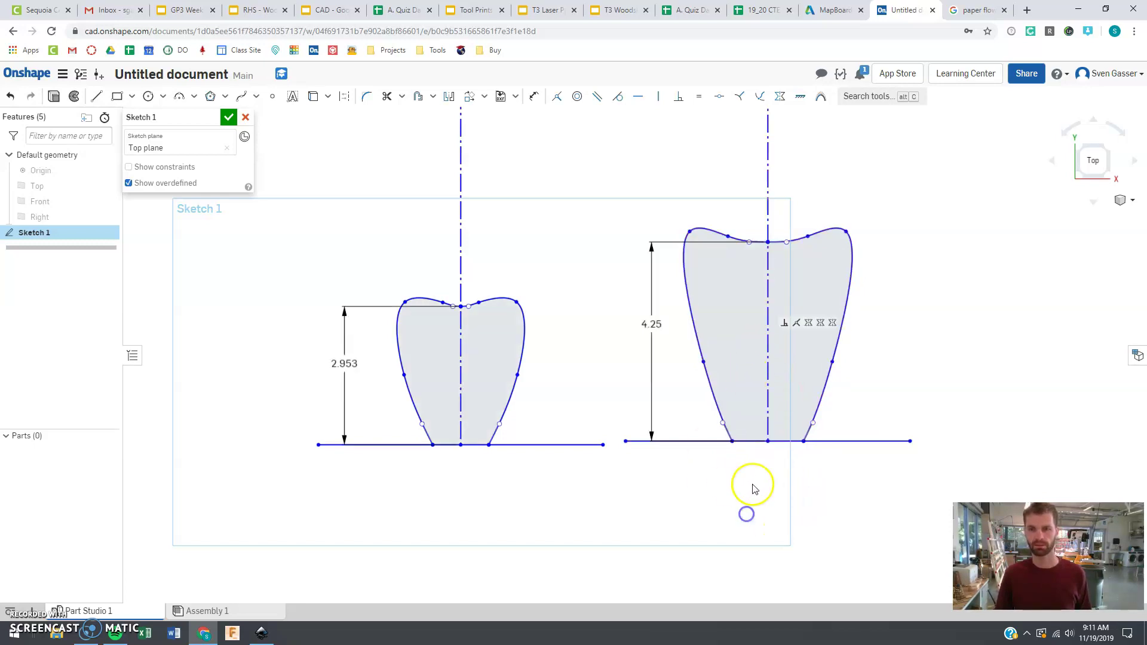
scroll(754, 490, "down", 3)
scroll(949, 448, "up", 3)
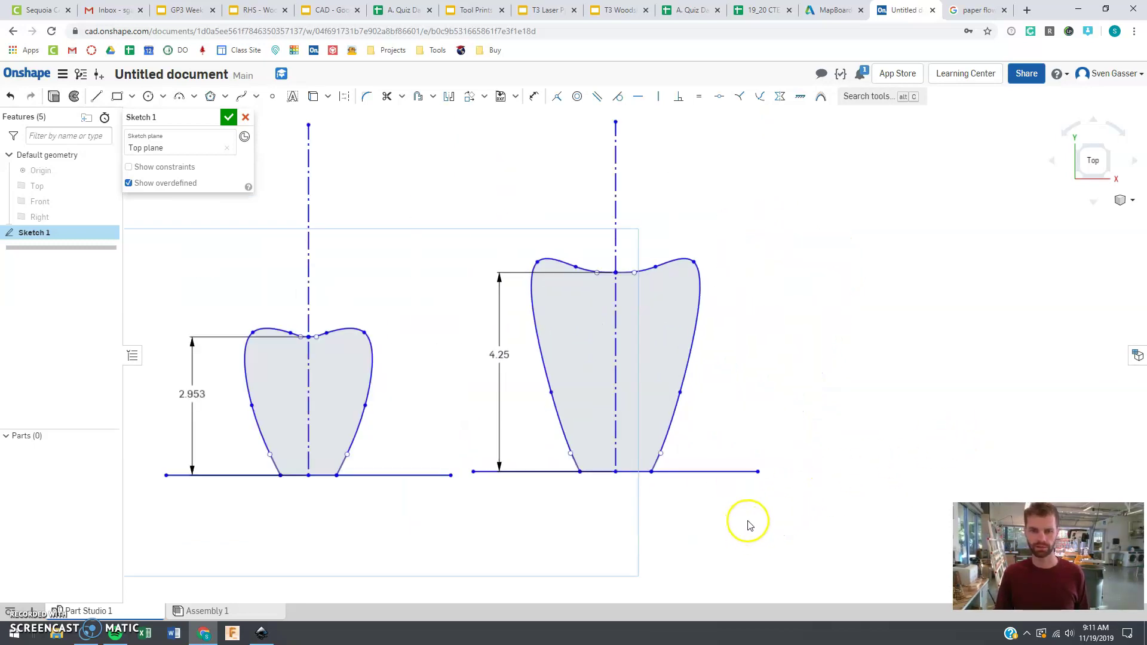
Copy the medium petal and place the pasted third petal to the right.
left_click_drag(752, 528, 468, 210)
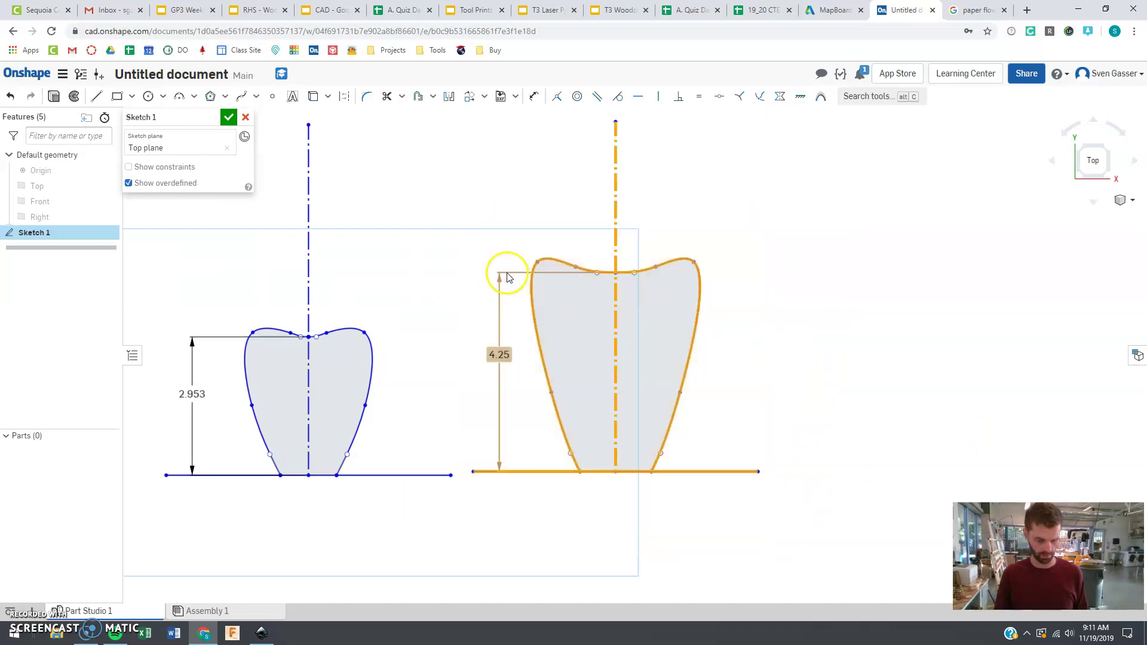
key("ctrl+c")
key("ctrl+v")
left_click(504, 300)
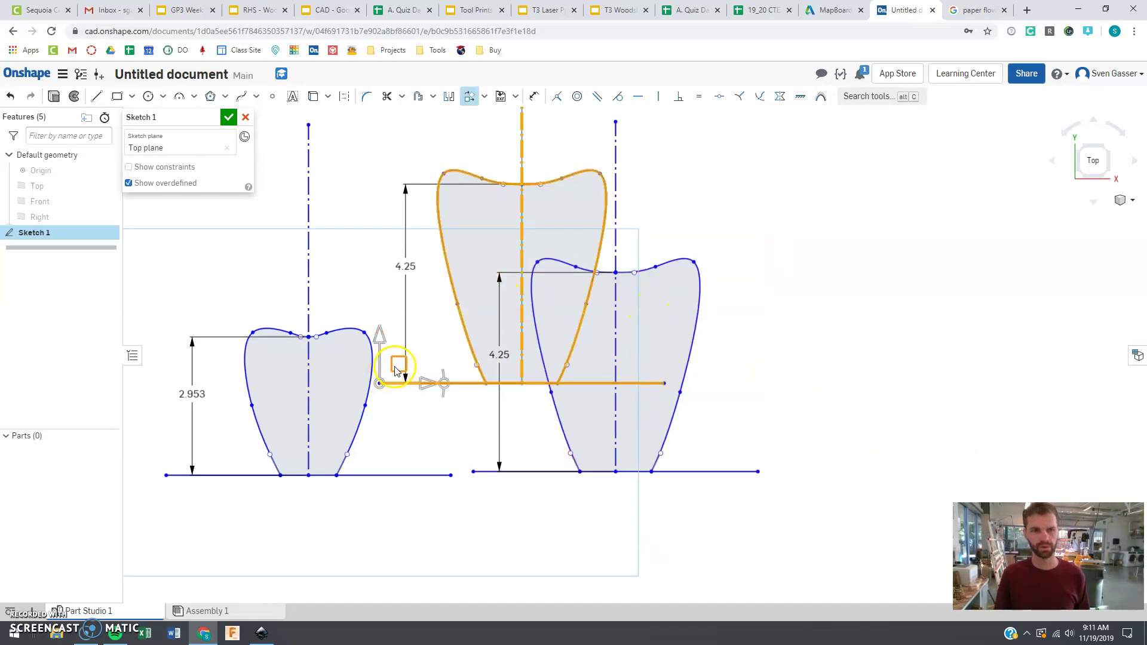
key("ctrl+v")
scroll(794, 453, "down", 3)
left_click(678, 350)
scroll(676, 346, "up", 4)
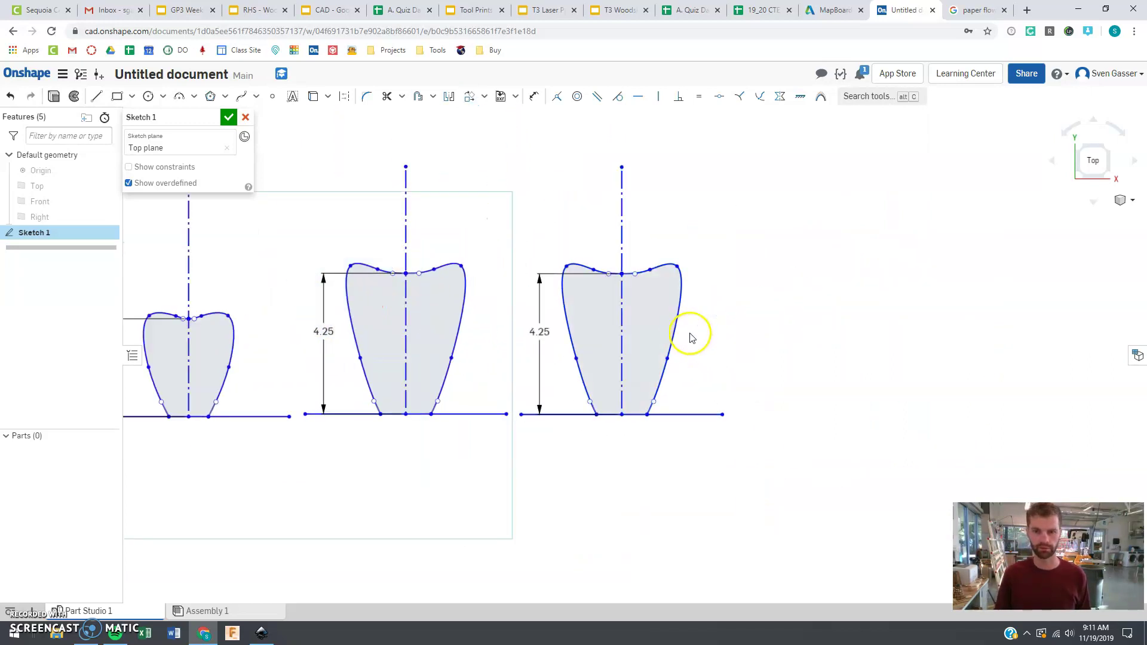
scroll(673, 347, "up", 2)
Set the third petal's height to 6 and flatten its peaked top and base.
double_click(449, 326)
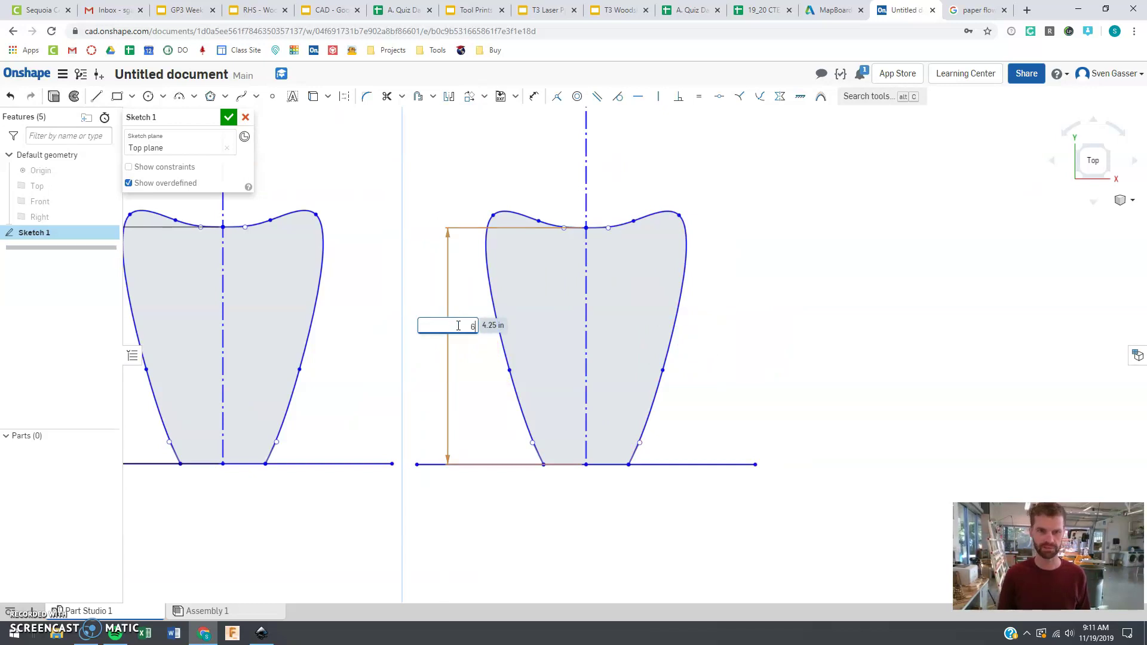
key("Return")
scroll(470, 360, "down", 2)
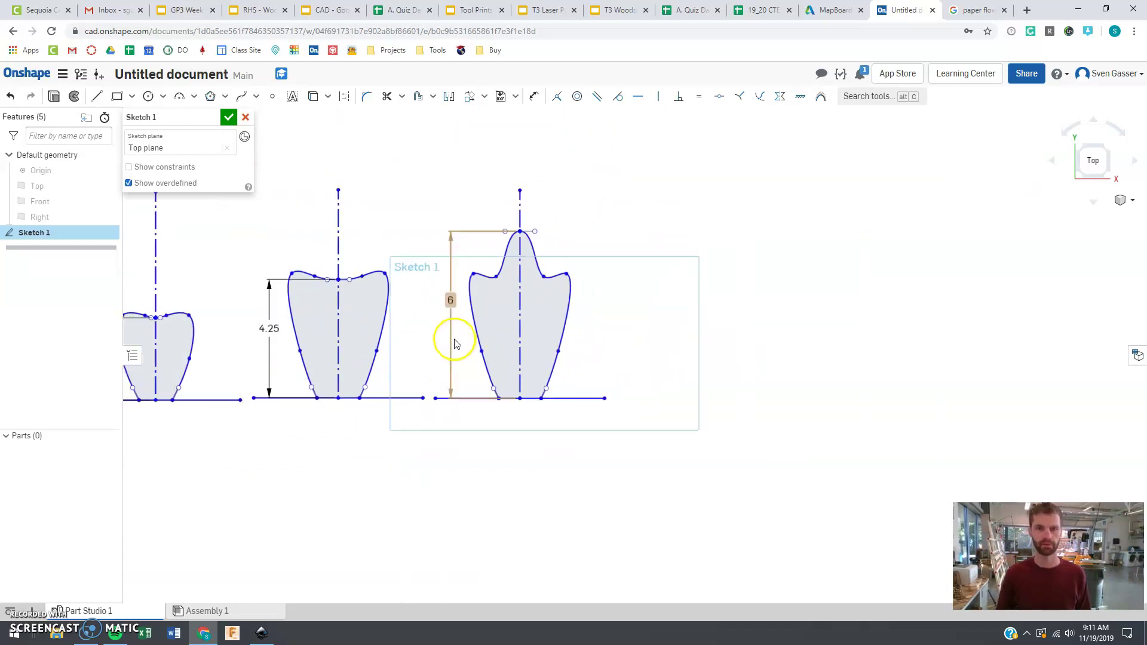
scroll(442, 204, "up", 2)
left_click_drag(517, 308, 488, 244)
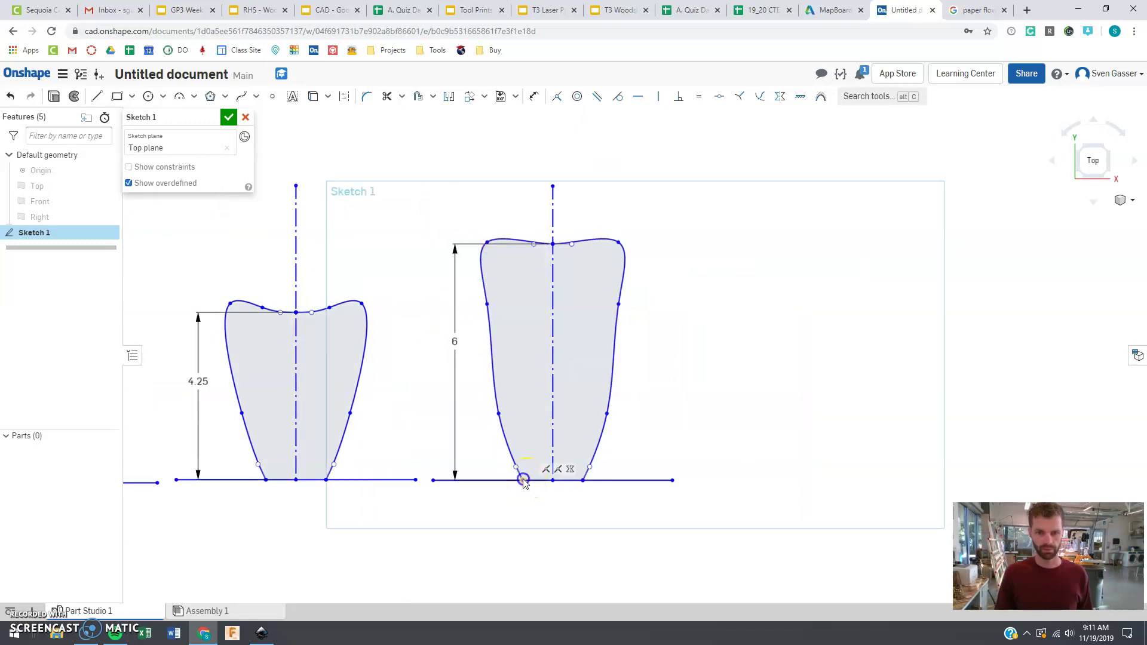
left_click_drag(521, 480, 518, 480)
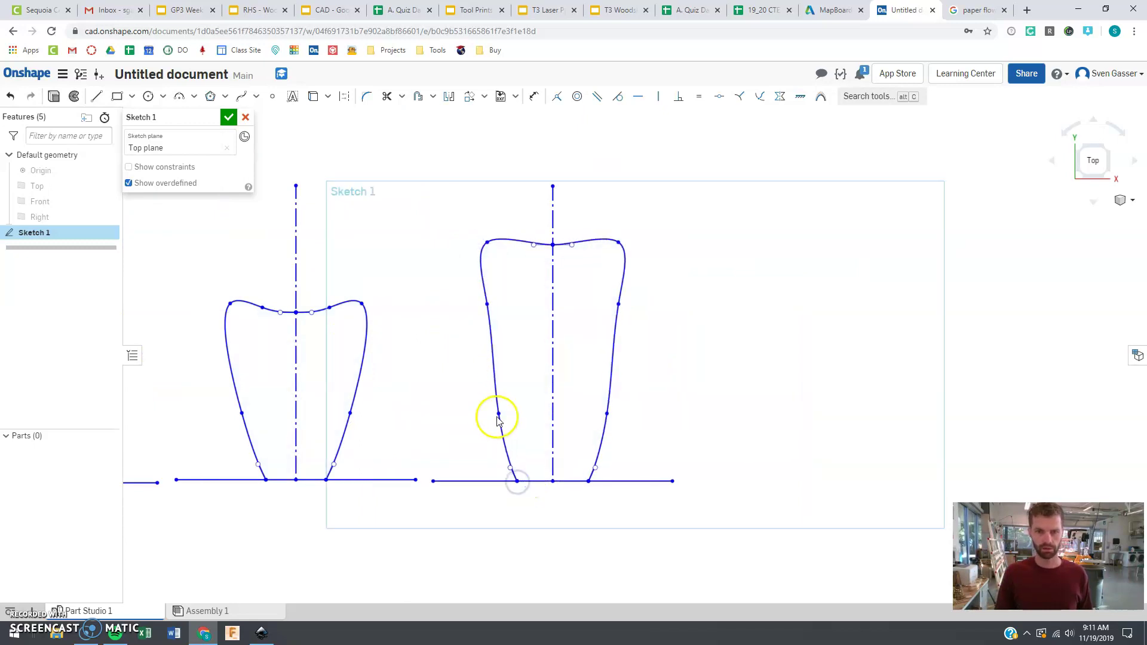
left_click_drag(498, 415, 486, 388)
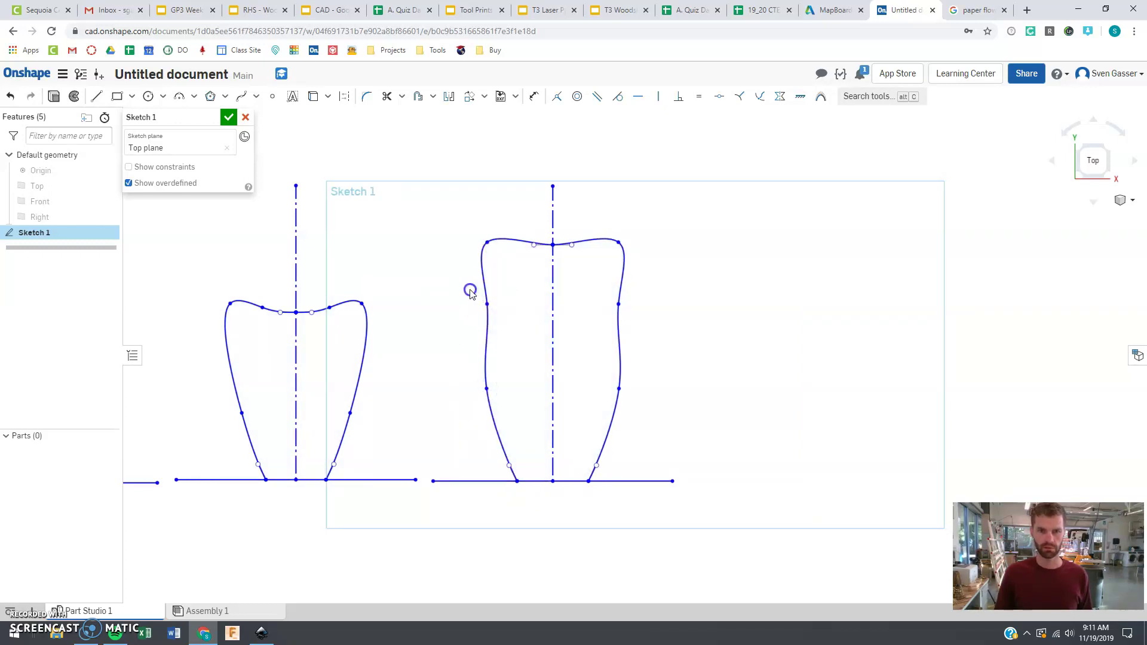
Pull the large petal's sides outward and raise its upper corners.
left_click_drag(488, 307, 471, 290)
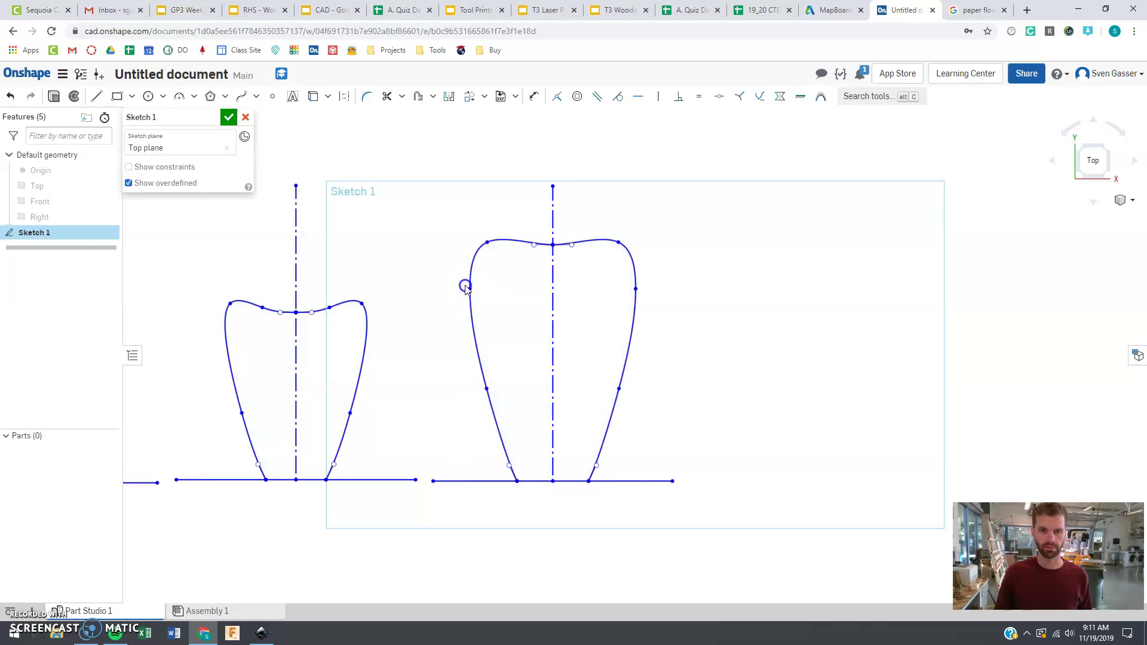
left_click_drag(466, 287, 464, 285)
left_click(484, 243)
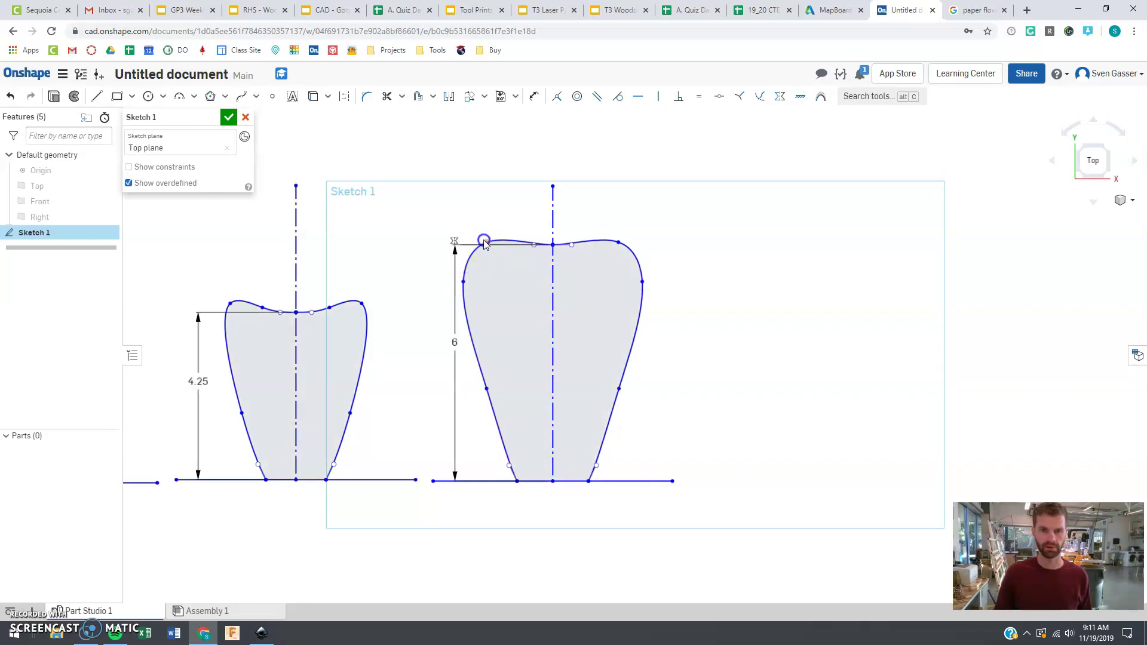
left_click_drag(484, 241, 478, 240)
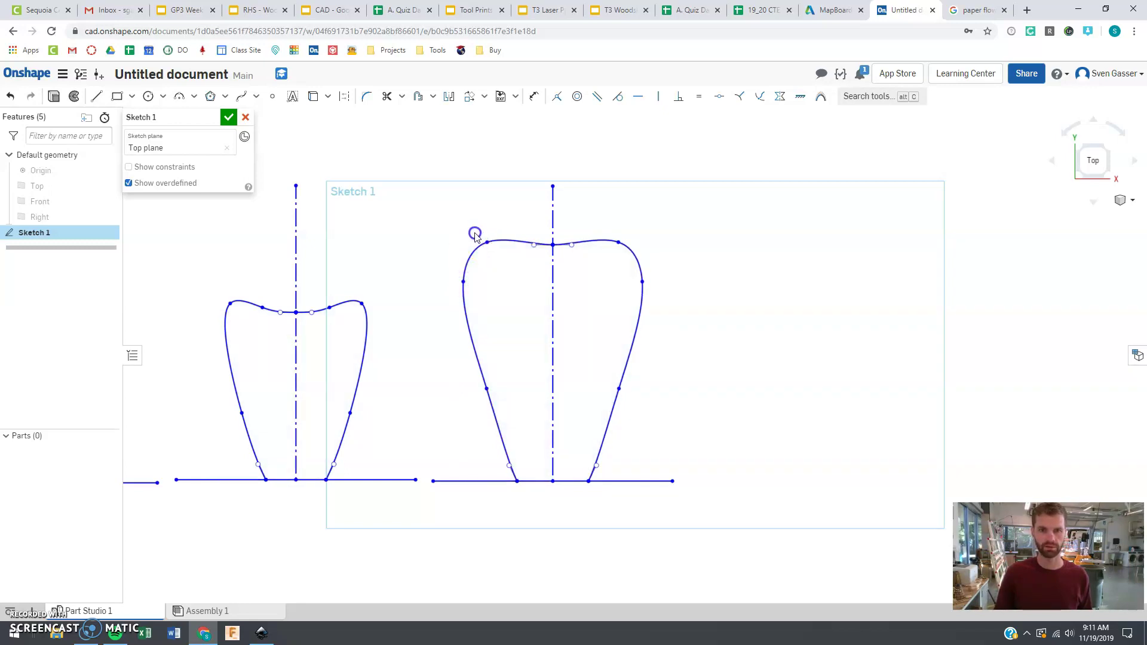
left_click_drag(487, 243, 484, 241)
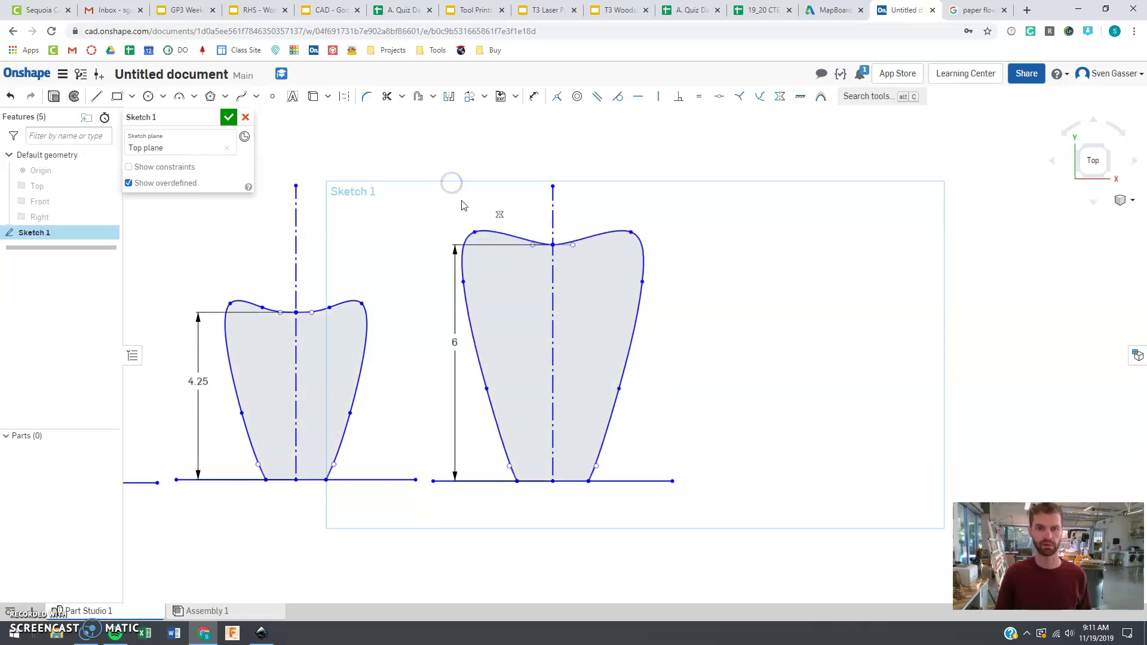
left_click(538, 245)
left_click(719, 413)
Close the petal sketch and view the petals from the top.
scroll(747, 361, "down", 3)
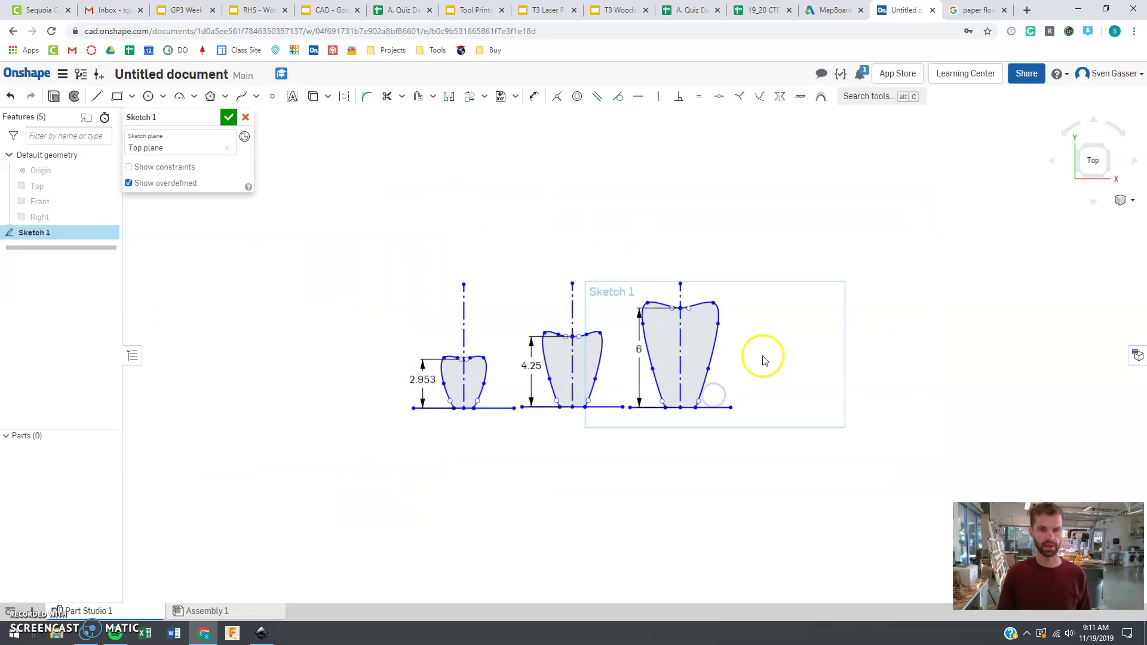
scroll(686, 455, "up", 3)
left_click(425, 375)
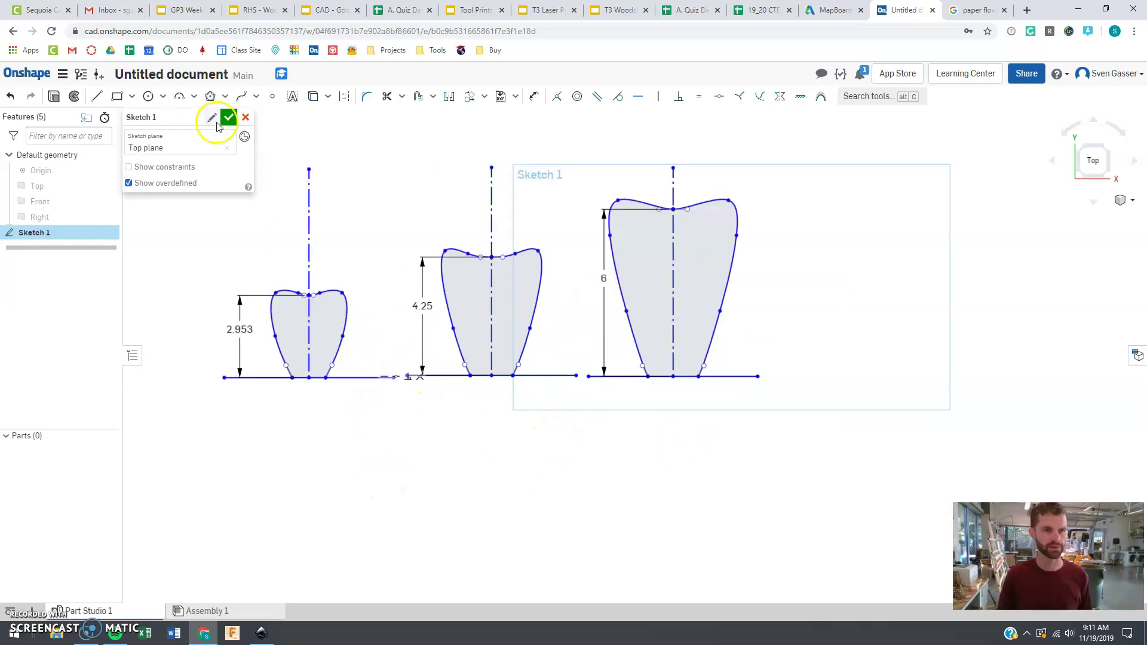
left_click(228, 118)
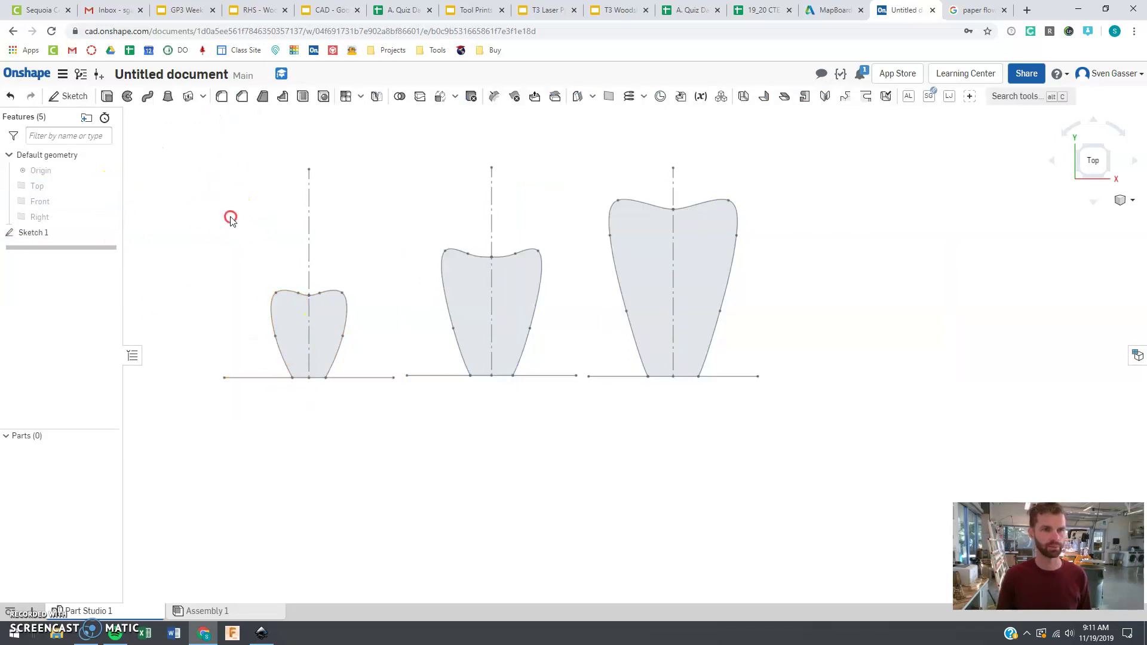
right_click_drag(227, 217, 235, 173)
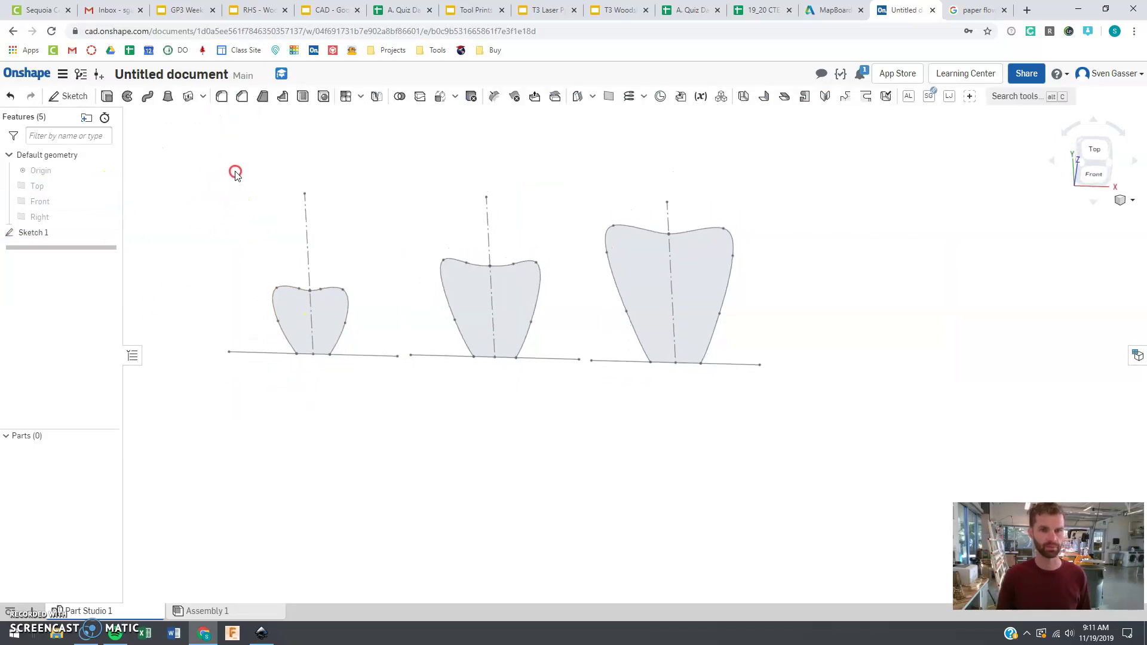
left_click(1094, 154)
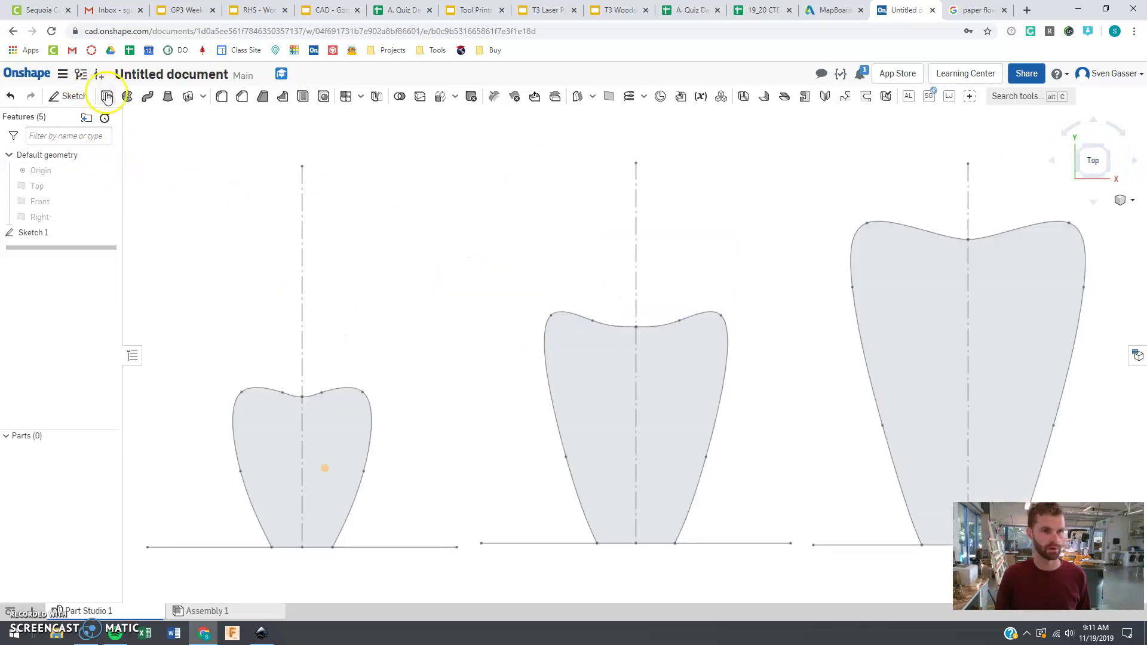
Extrude the small, medium and large petal profiles together into thin parts.
left_click(108, 98)
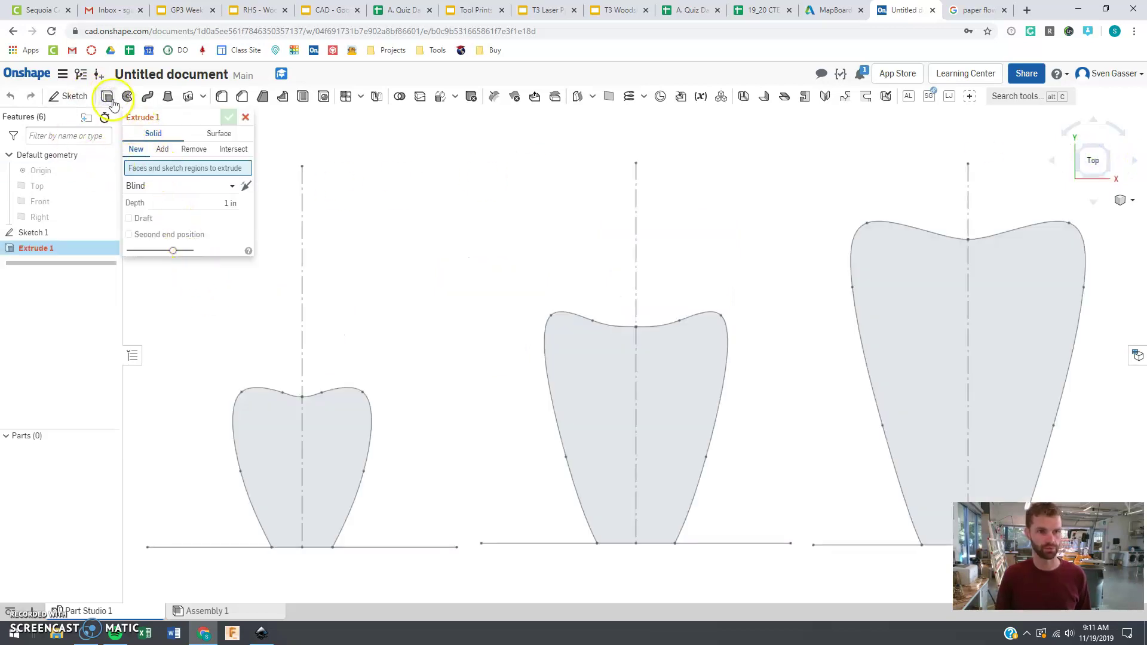
scroll(185, 263, "down", 2)
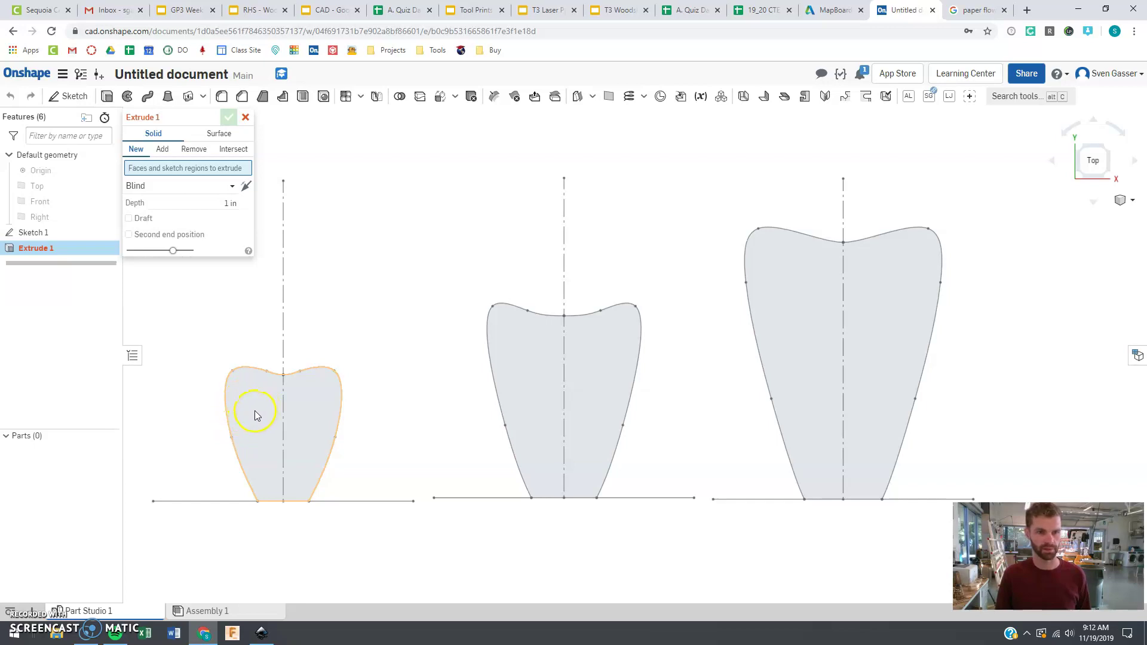
left_click(256, 415)
left_click(511, 367)
left_click(793, 323)
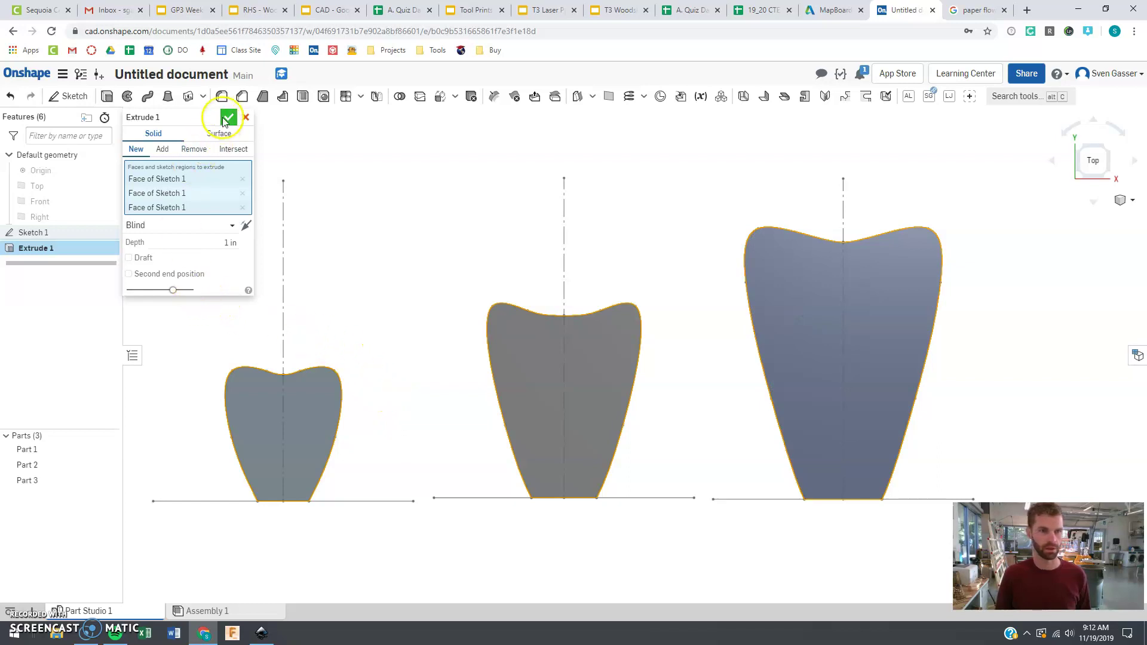
left_click(227, 244)
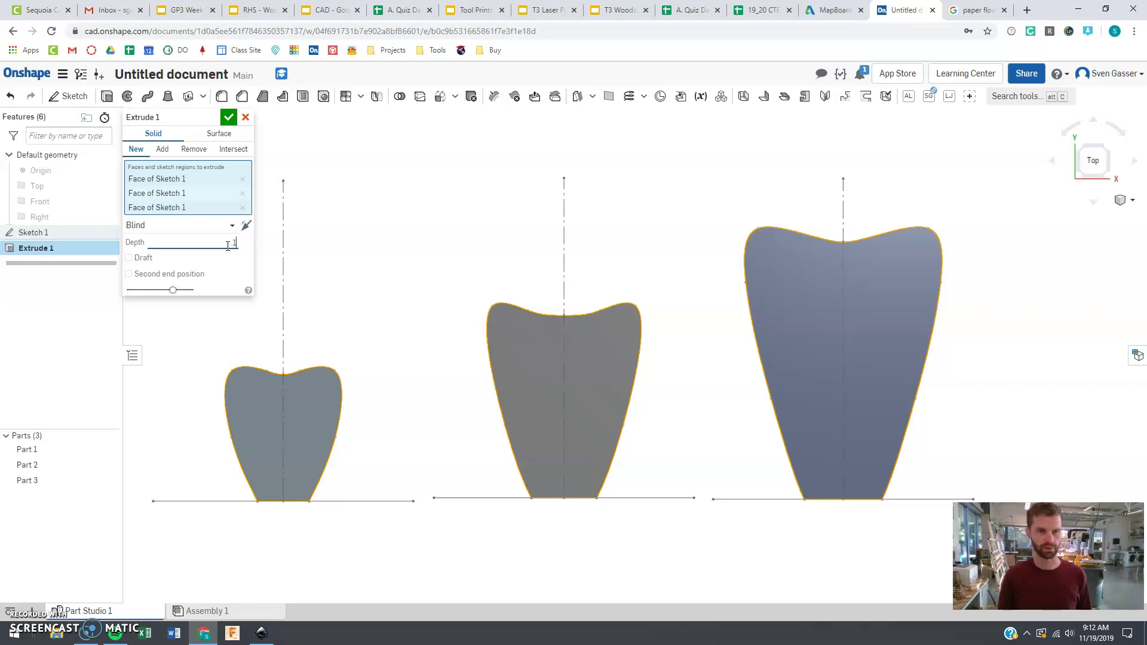
left_click(228, 117)
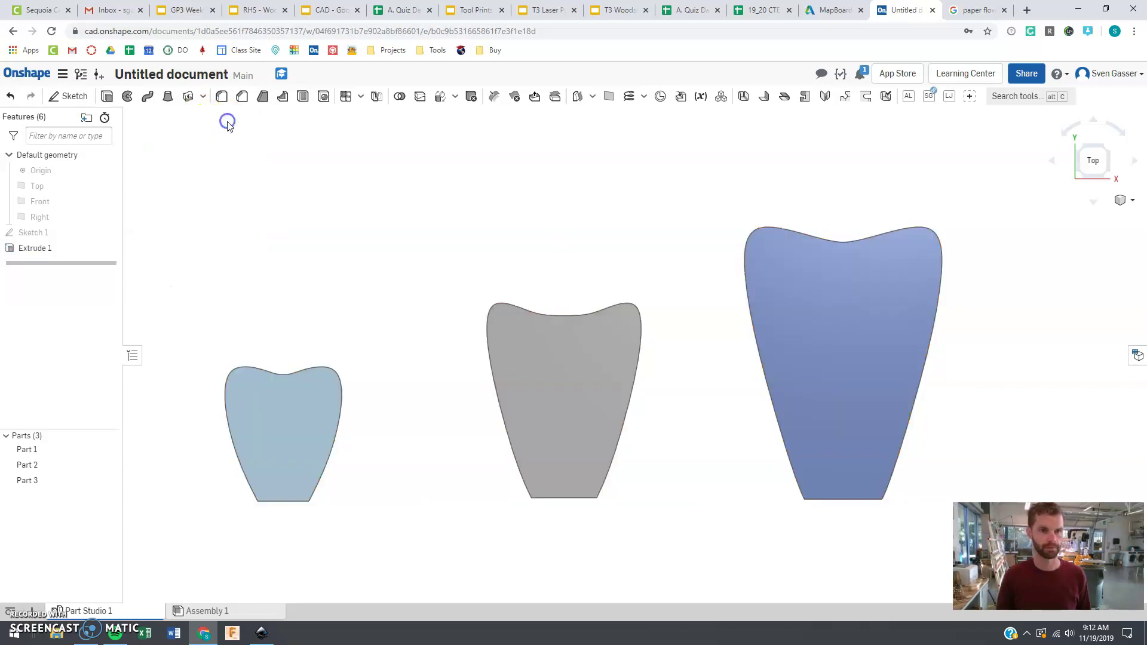
Export Part 1, the small petal, as a DXF file named 'small'.
left_click(412, 321)
right_click_drag(413, 321, 423, 352)
mouse_move(407, 522)
right_mouse_down()
mouse_move(394, 504)
mouse_move(411, 515)
right_mouse_up()
right_click_drag(428, 321, 423, 404)
right_click(318, 424)
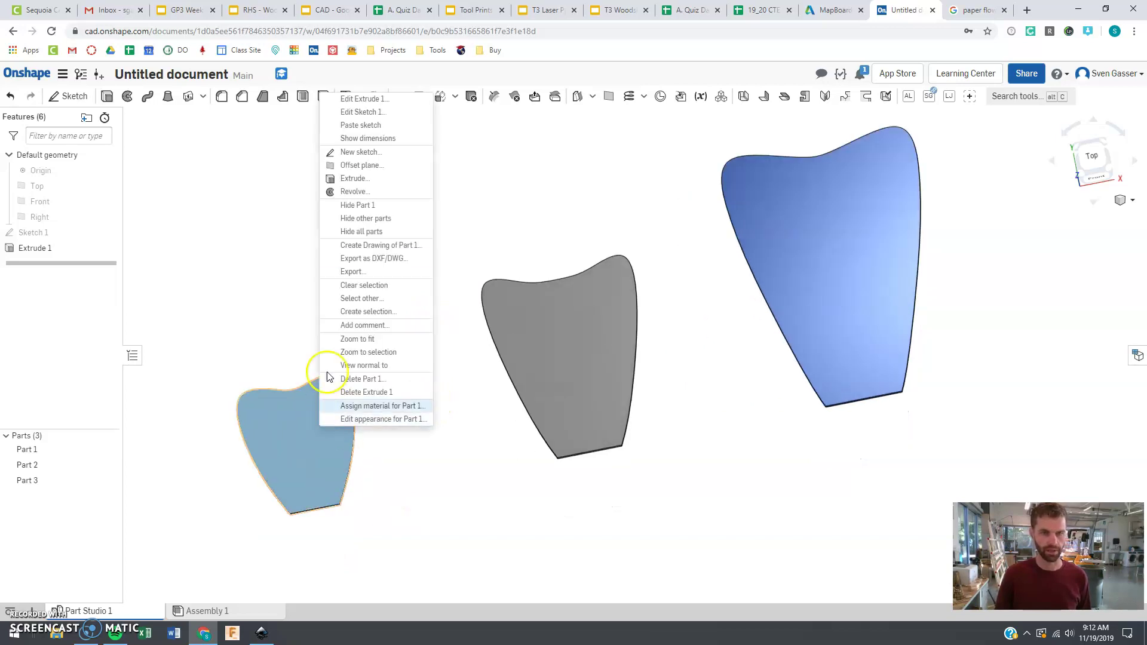
left_click(390, 260)
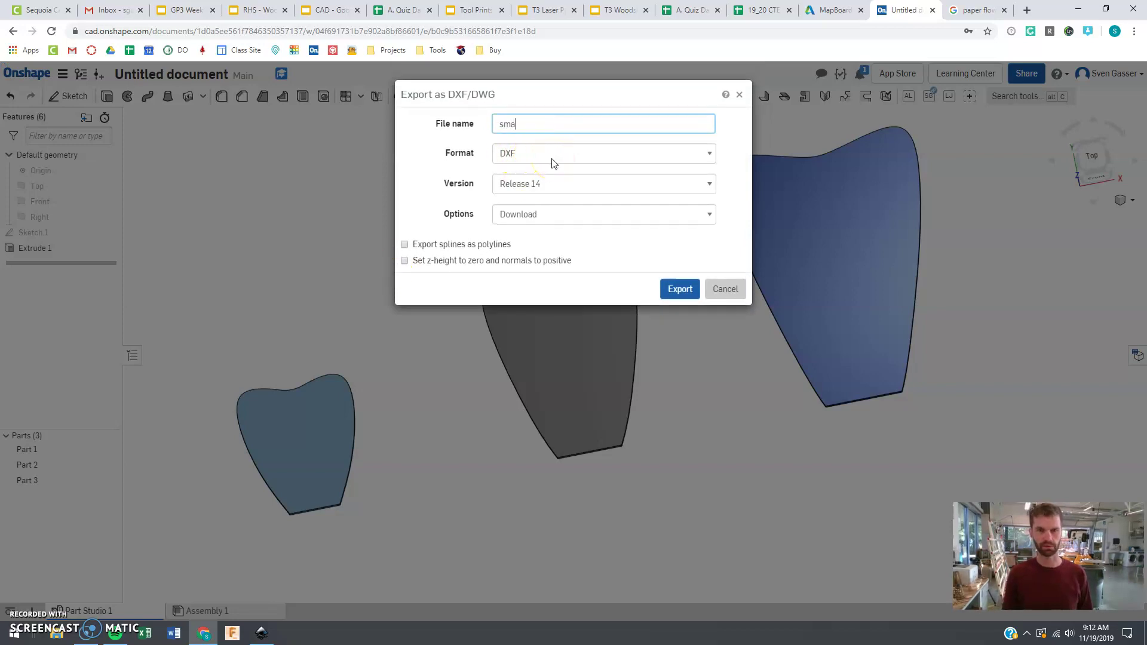
type("small")
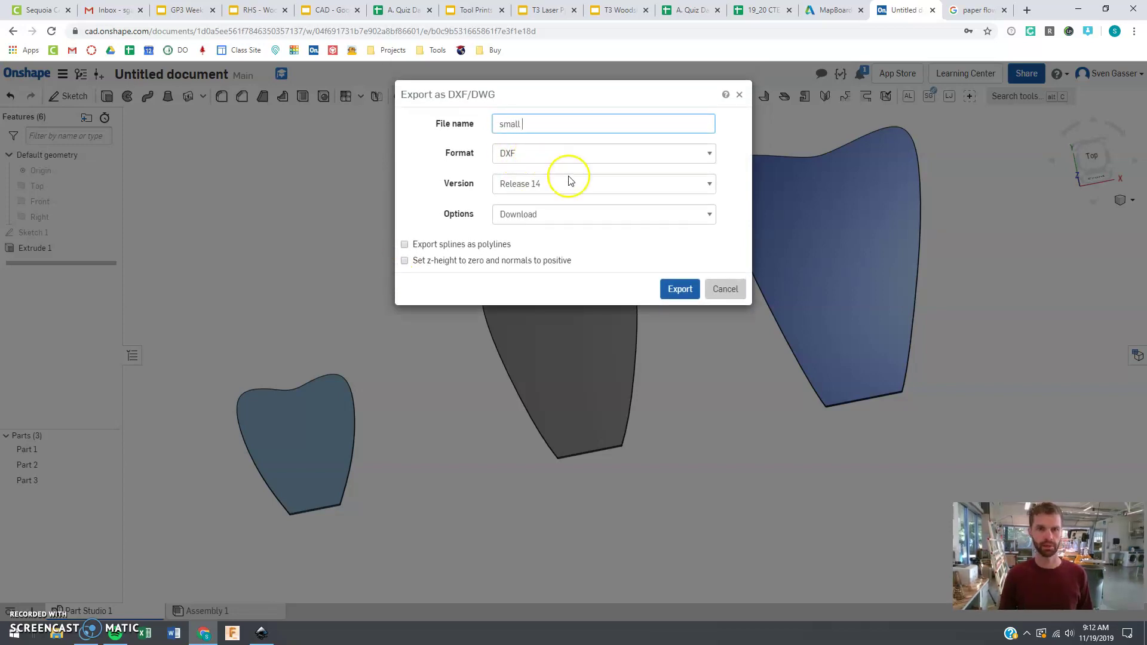
left_click(686, 301)
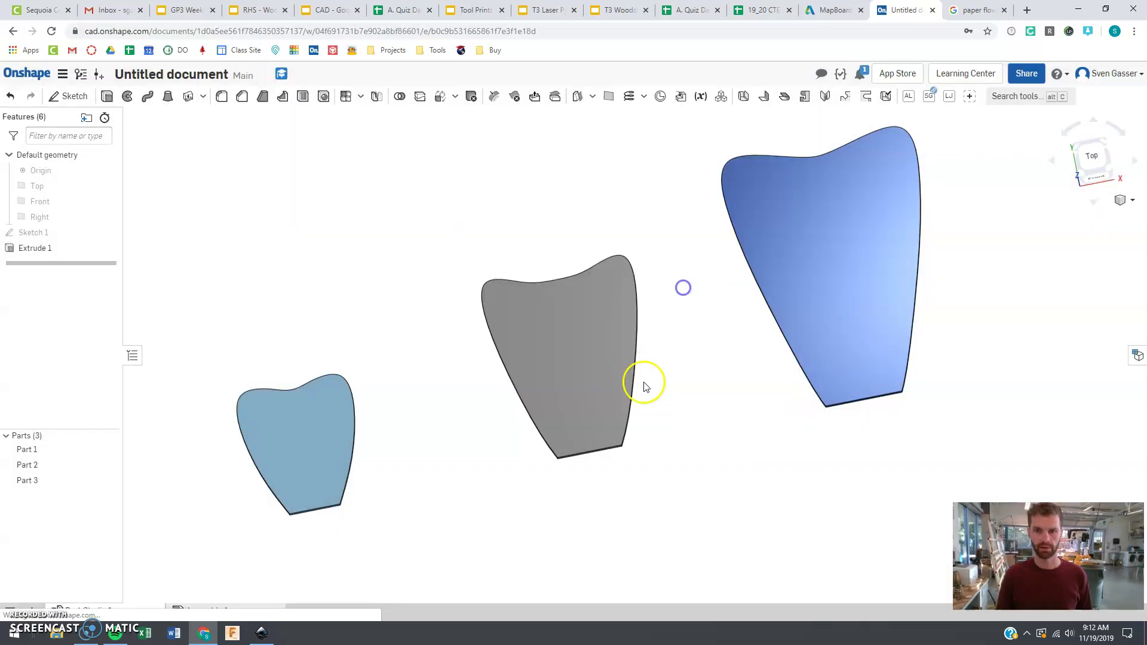
Export the medium petal (Part 2) as med.dxf.
right_click(553, 363)
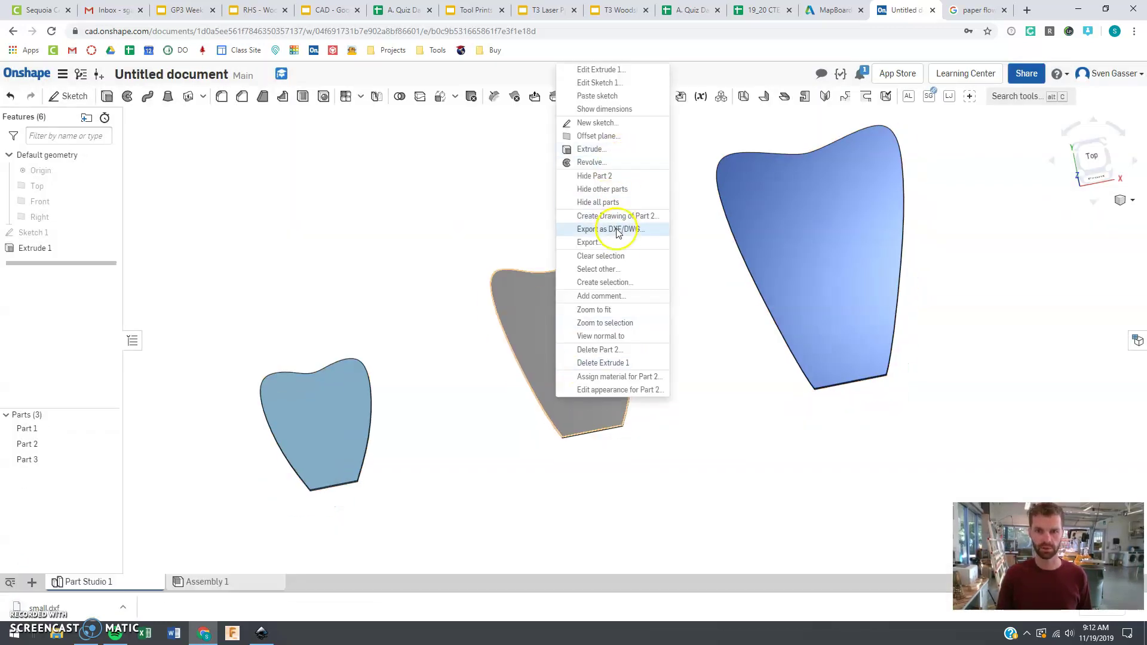
right_click(559, 328)
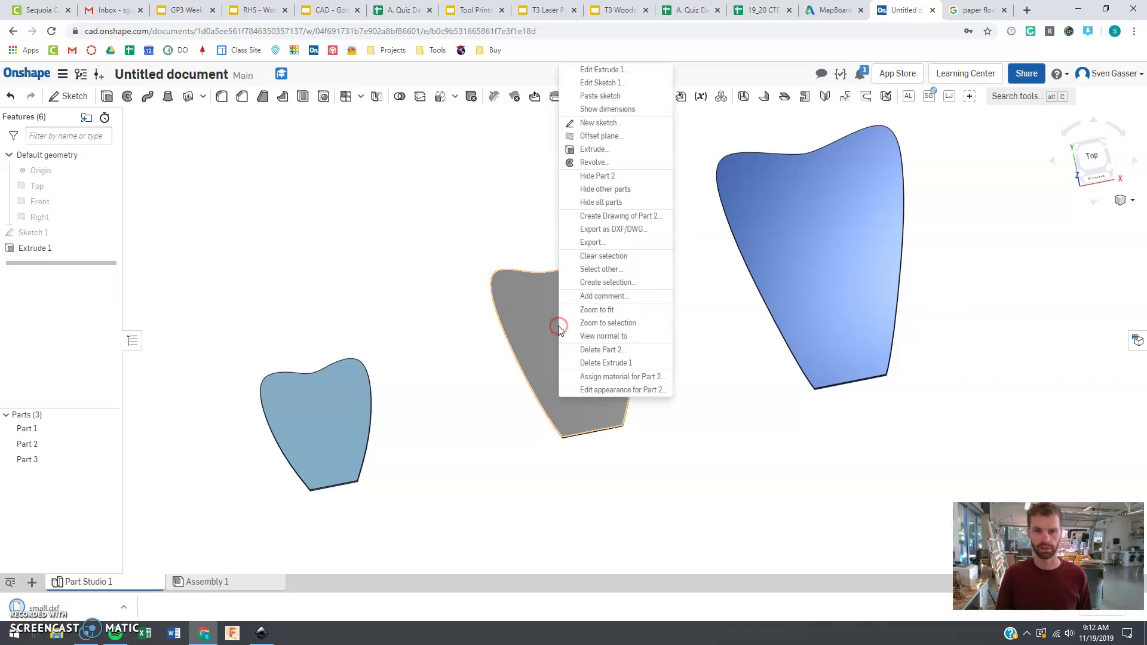
left_click(618, 235)
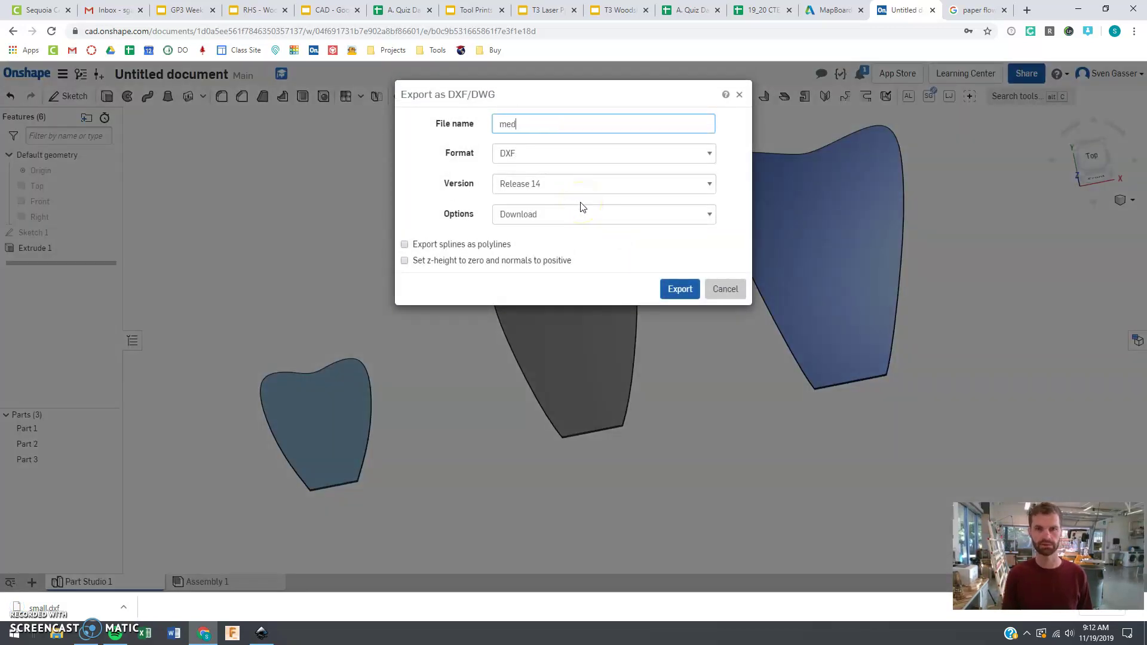
key("Return")
Export the largest petal (Part 3) as large.dxf.
right_click(810, 259)
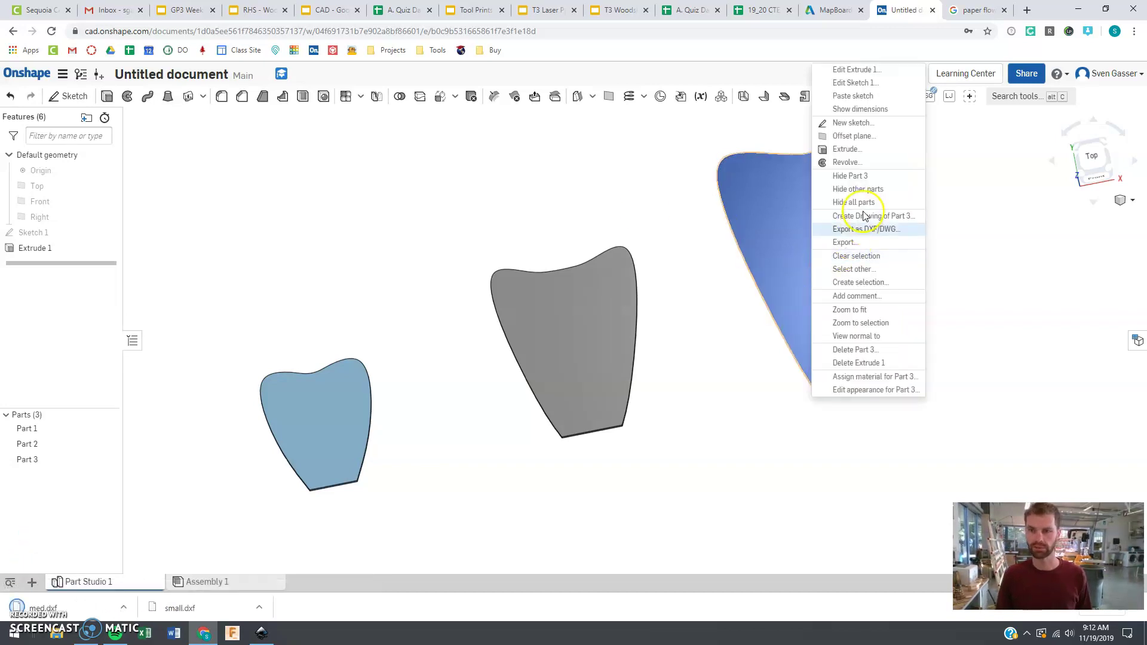
left_click(870, 230)
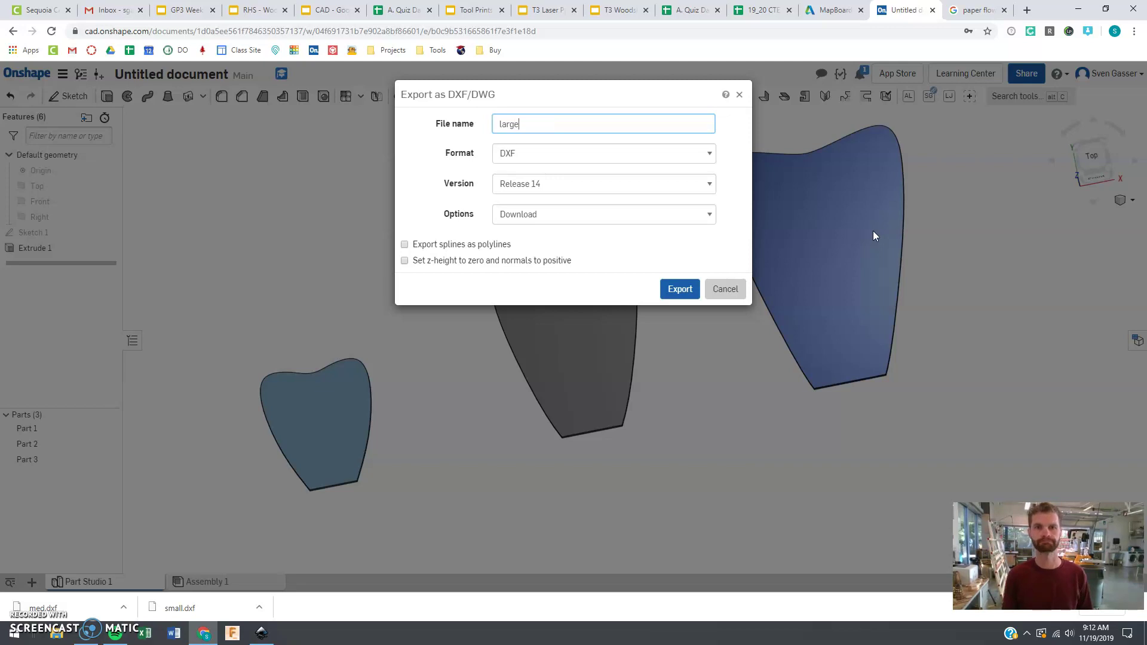
key("Return")
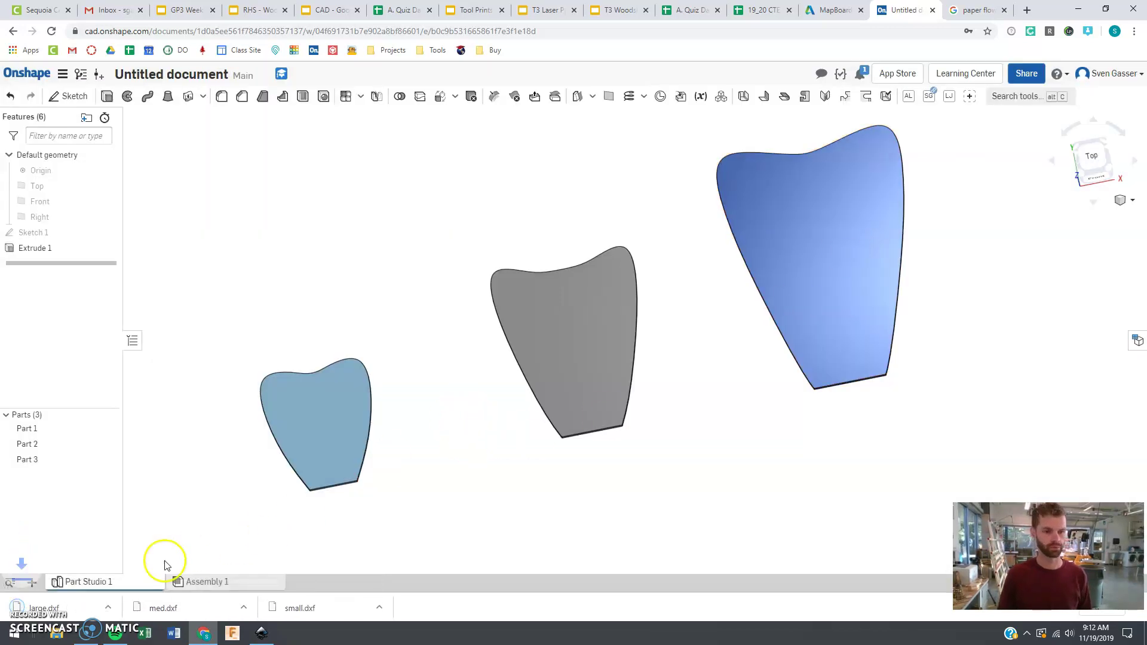